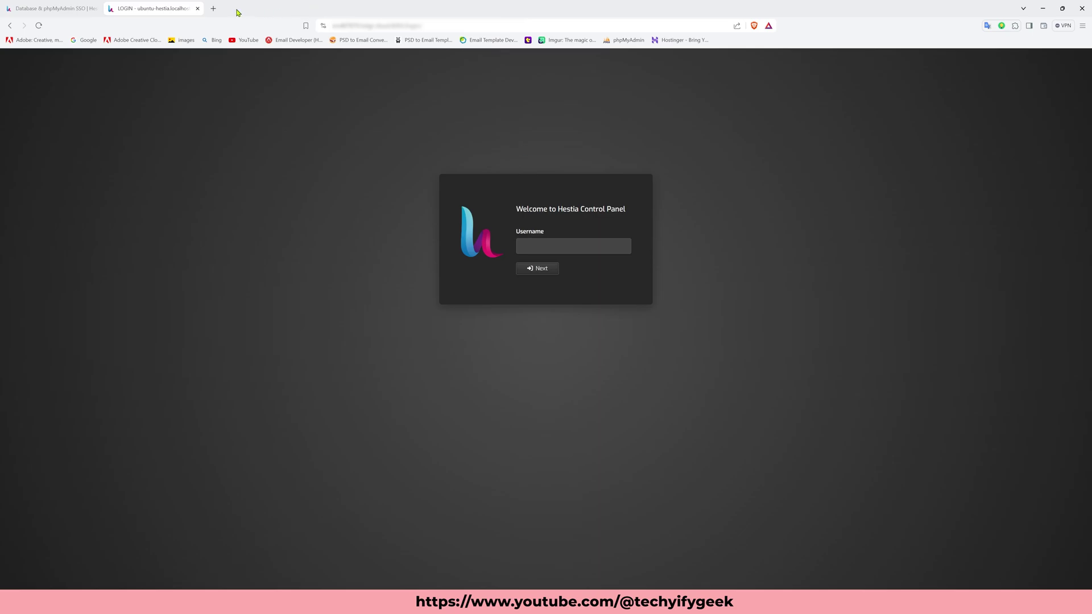
# Step: Open phpMyAdmin in a new browser tab alongside the Hestia documentation
pyautogui.click(214, 10)
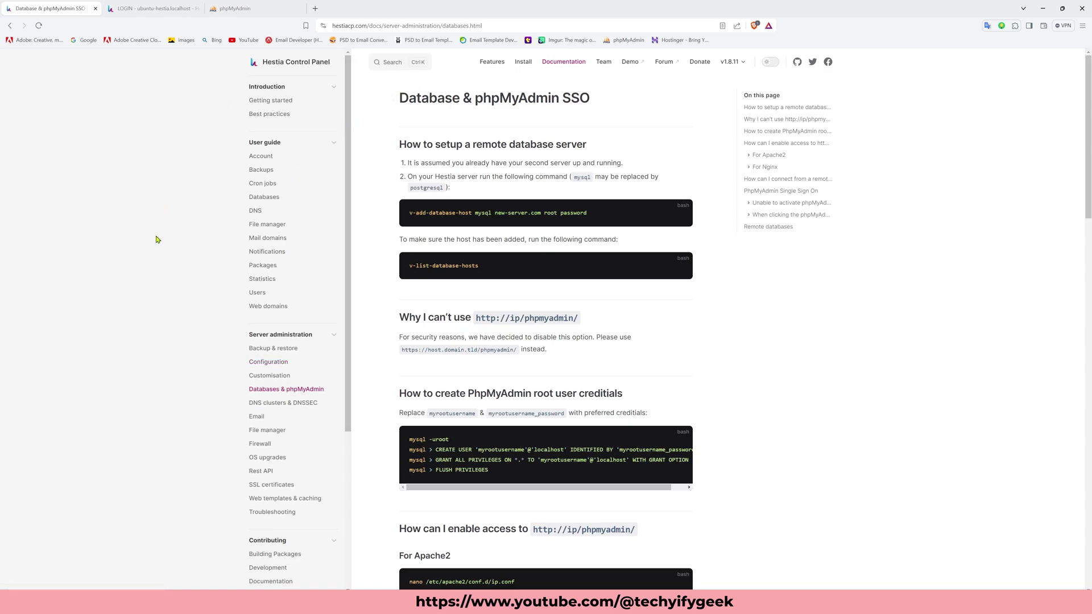
pyautogui.scroll(-2, 255, 185)
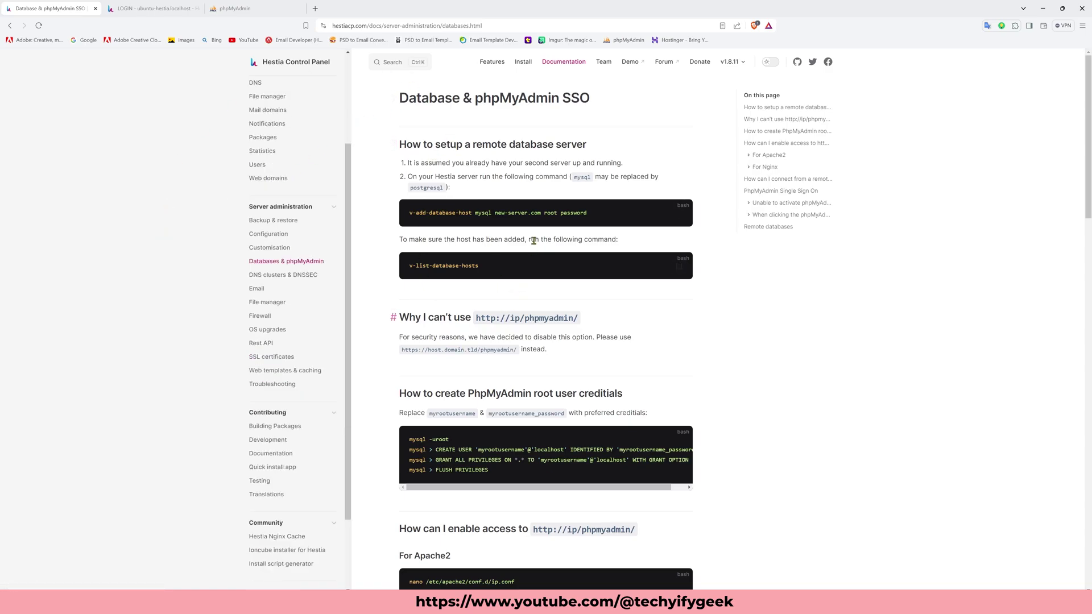
pyautogui.scroll(-2, 532, 239)
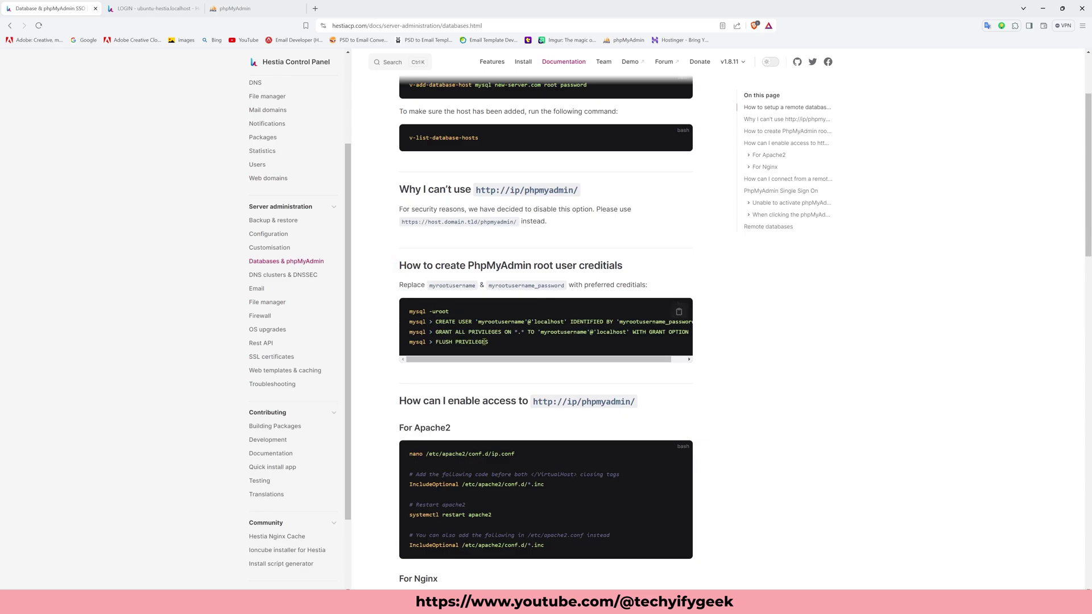
pyautogui.scroll(-1, 720, 392)
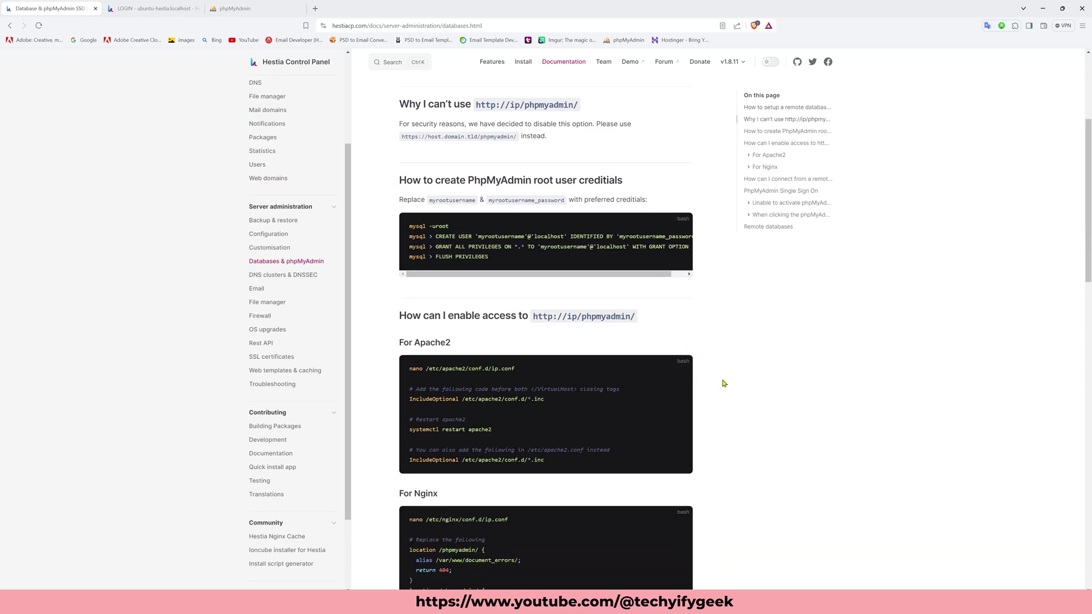
pyautogui.scroll(3, 720, 381)
pyautogui.scroll(2, 232, 324)
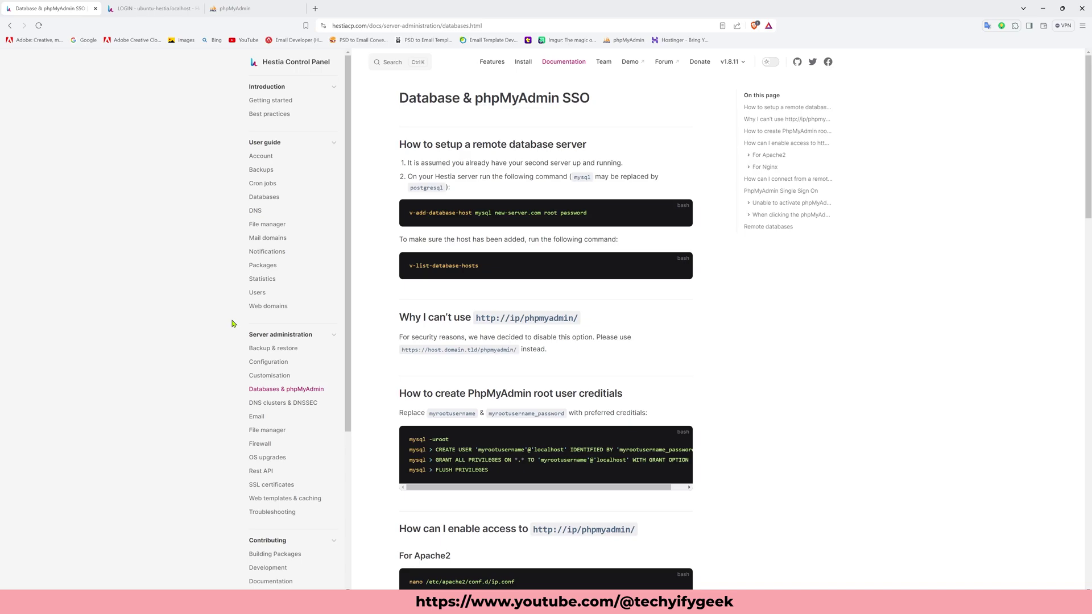
# Step: Sign in to Hestia Control Panel with the saved admin username and its password
pyautogui.click(151, 8)
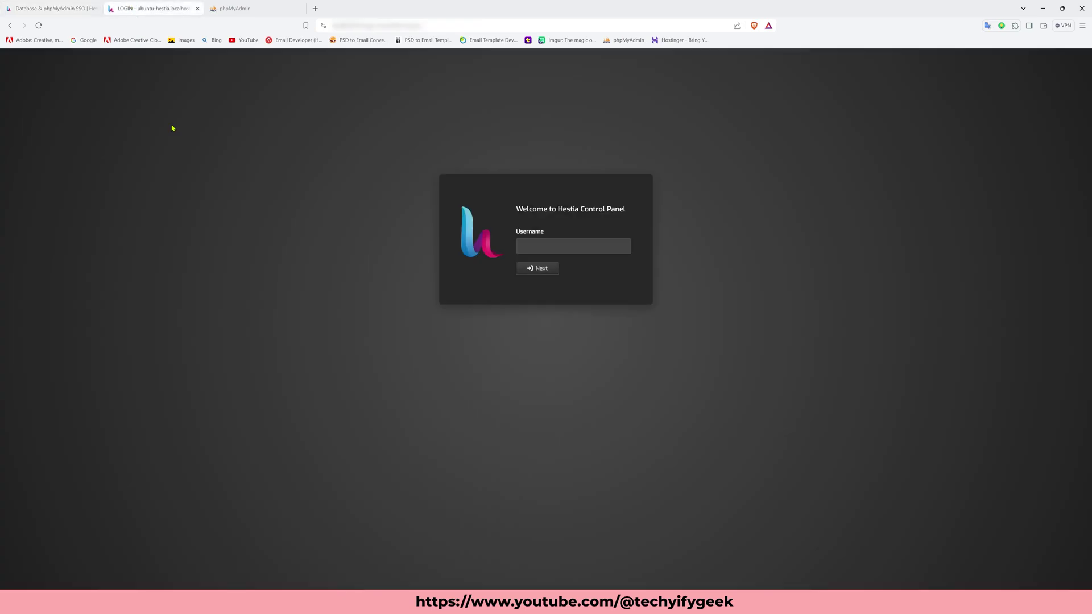
pyautogui.click(535, 245)
pyautogui.click(568, 253)
pyautogui.click(575, 263)
pyautogui.press('Return')
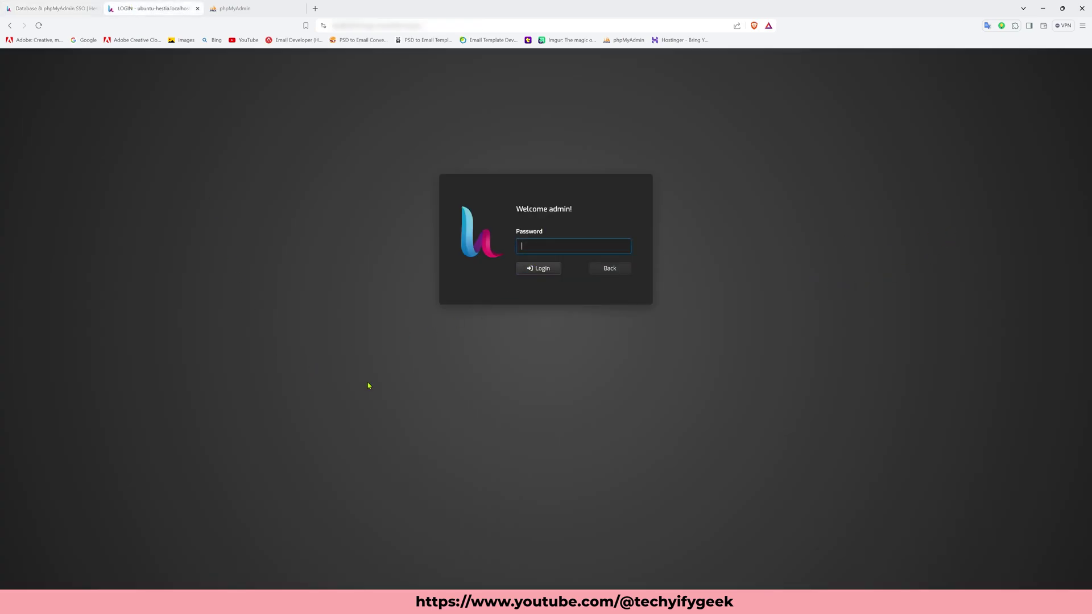
pyautogui.click(533, 268)
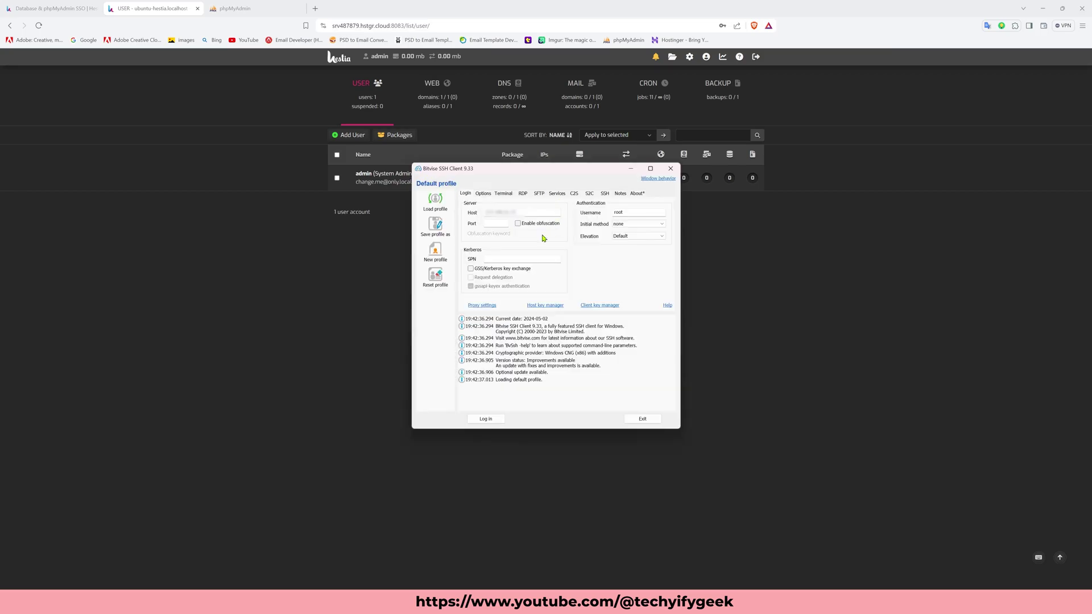
# Step: Authenticate to the server as root with the pasted password and open a widened terminal console
pyautogui.moveTo(537, 171); pyautogui.dragTo(384, 214)
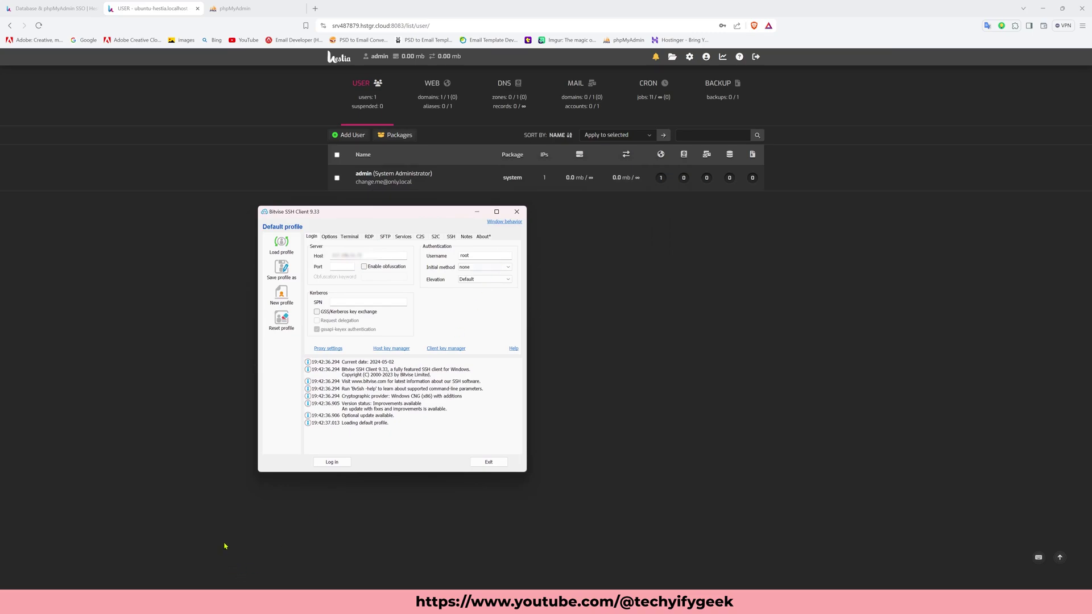
pyautogui.click(332, 463)
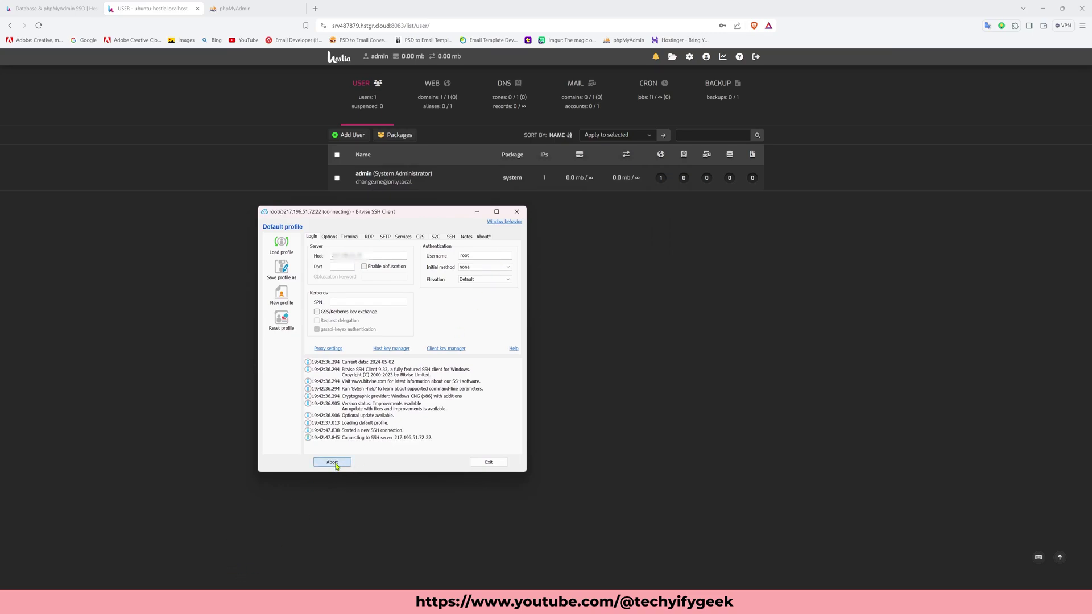
pyautogui.hotkey('ctrl', 'v')
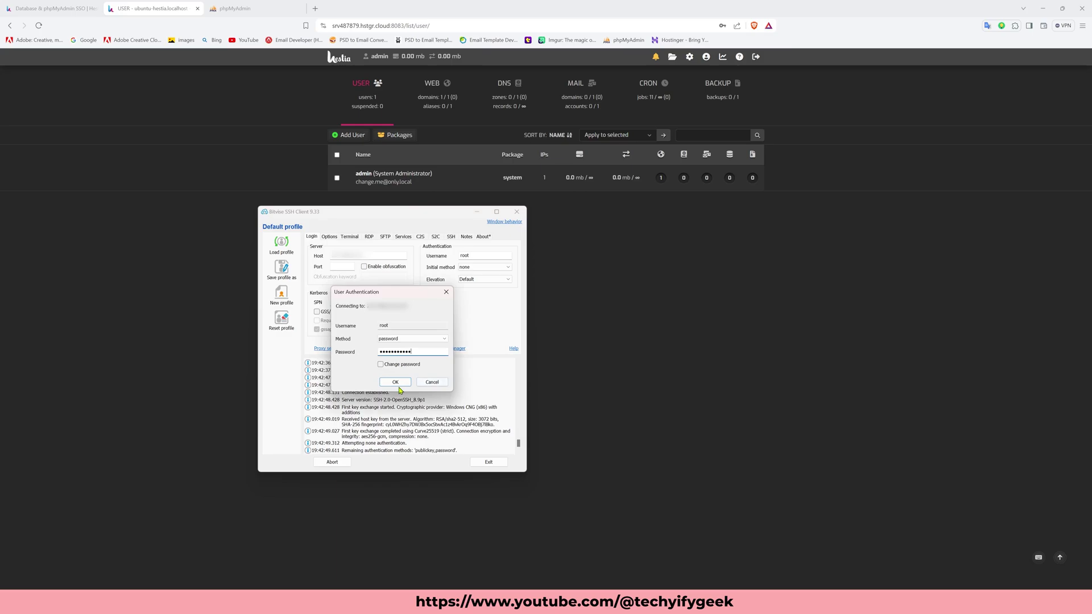
pyautogui.click(393, 384)
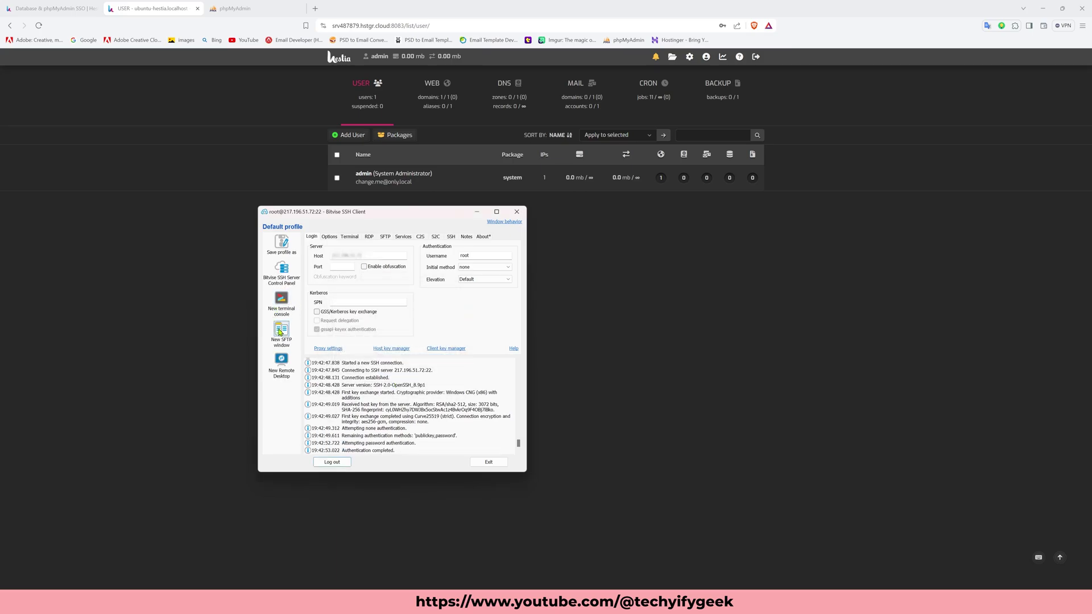
pyautogui.click(281, 298)
pyautogui.moveTo(604, 273); pyautogui.dragTo(658, 272)
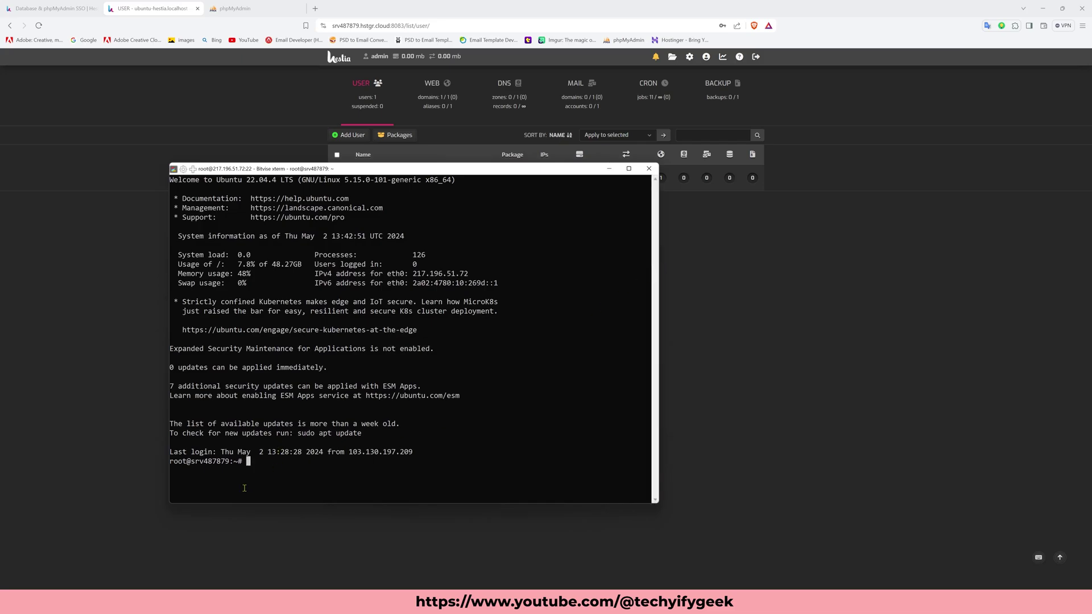
# Step: Clear the terminal and select the chown -R root:www-data /etc/phpmyadmin/ line in the Notepad notes
pyautogui.hotkey('ctrl', 'l')
pyautogui.hotkey('alt', 'Tab')
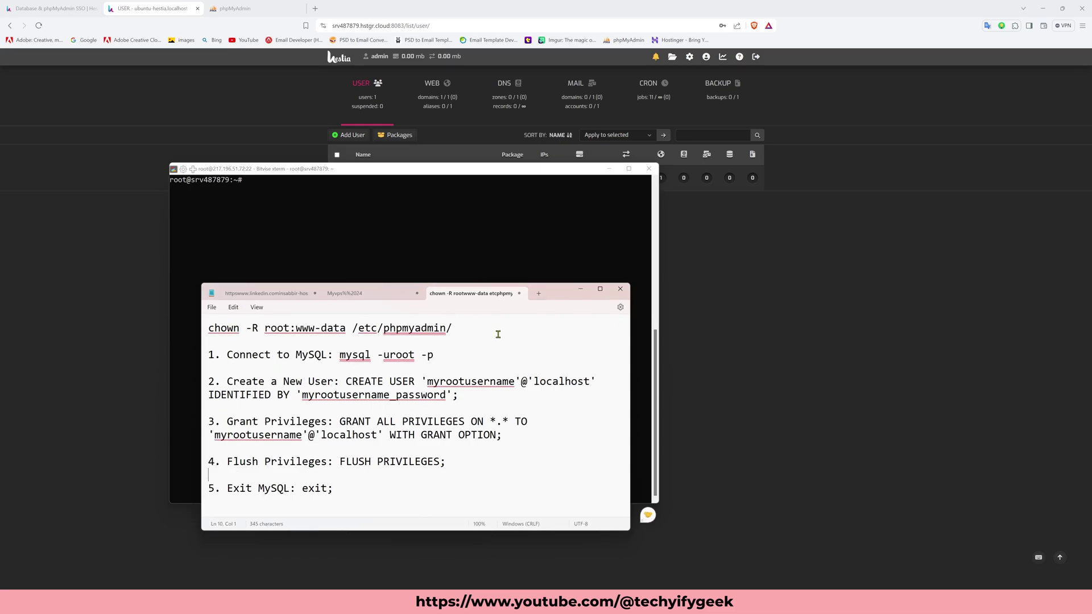
pyautogui.moveTo(210, 328); pyautogui.dragTo(515, 332)
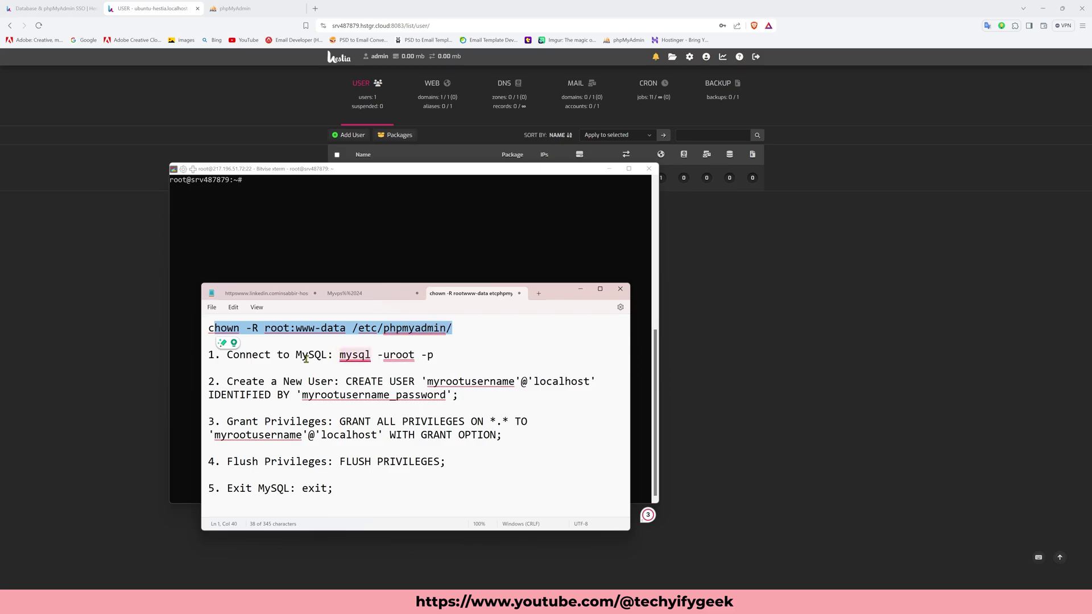
pyautogui.click(453, 328)
pyautogui.moveTo(461, 326); pyautogui.dragTo(208, 329)
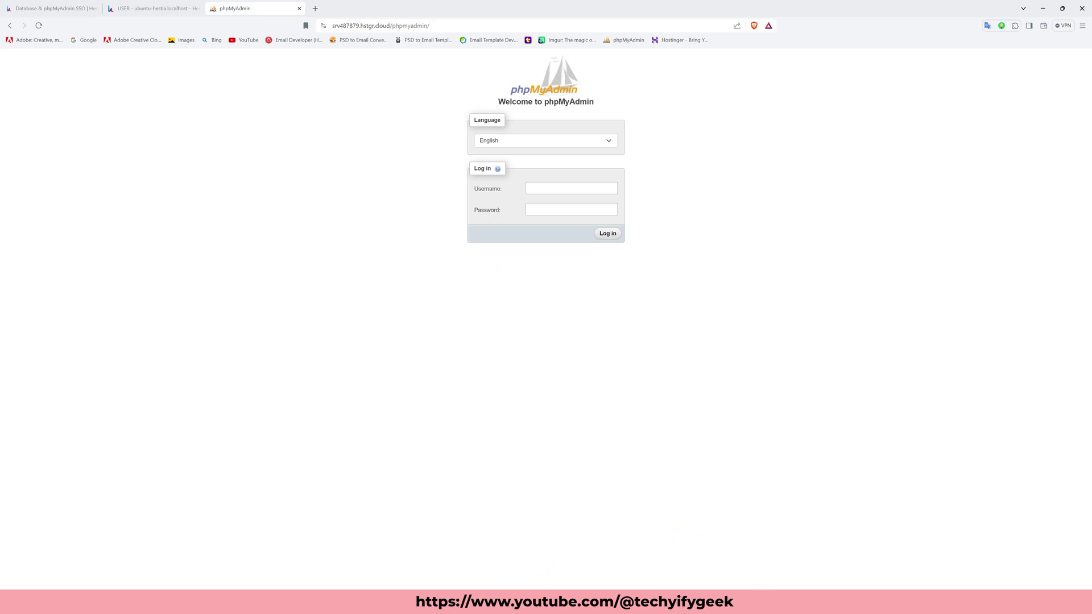
# Step: Copy mysql -uroot -p from the notes and run it in the terminal
pyautogui.hotkey('alt', 'Tab')
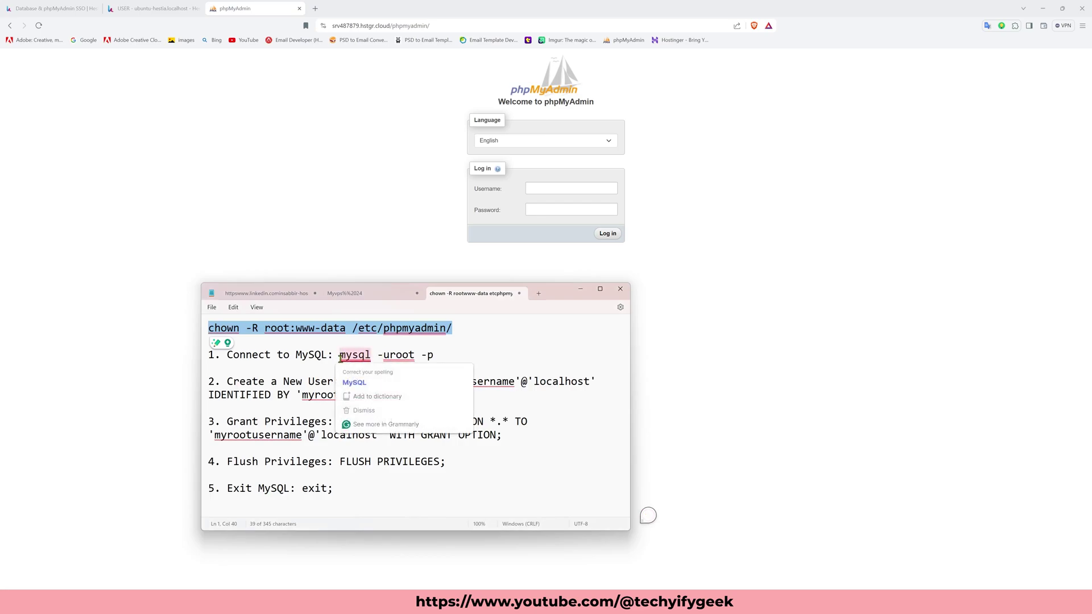
pyautogui.moveTo(384, 359)
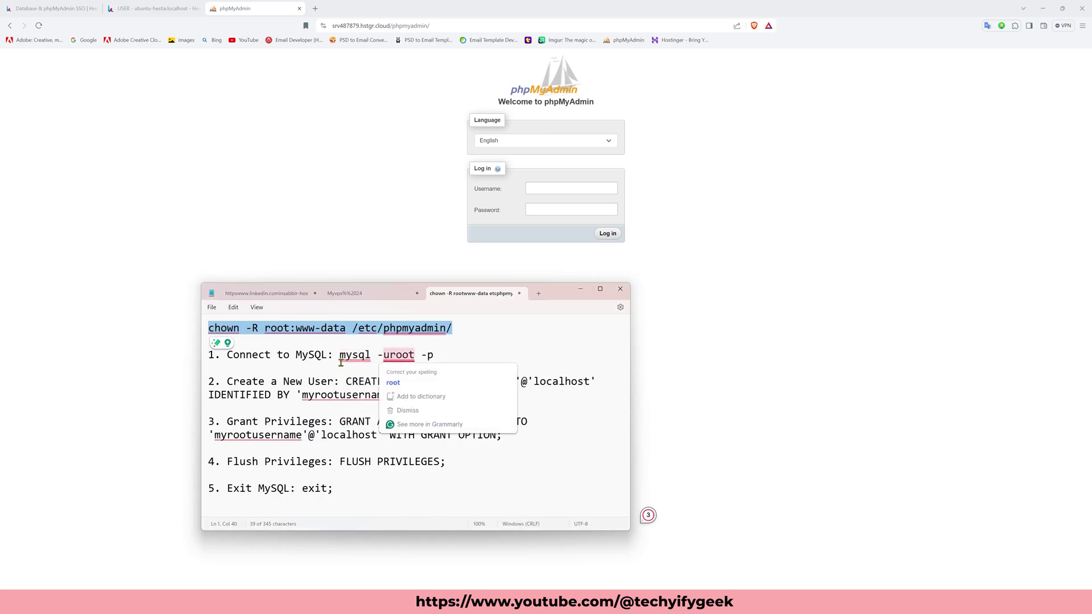
pyautogui.moveTo(439, 357); pyautogui.dragTo(341, 357)
pyautogui.rightClick(377, 354)
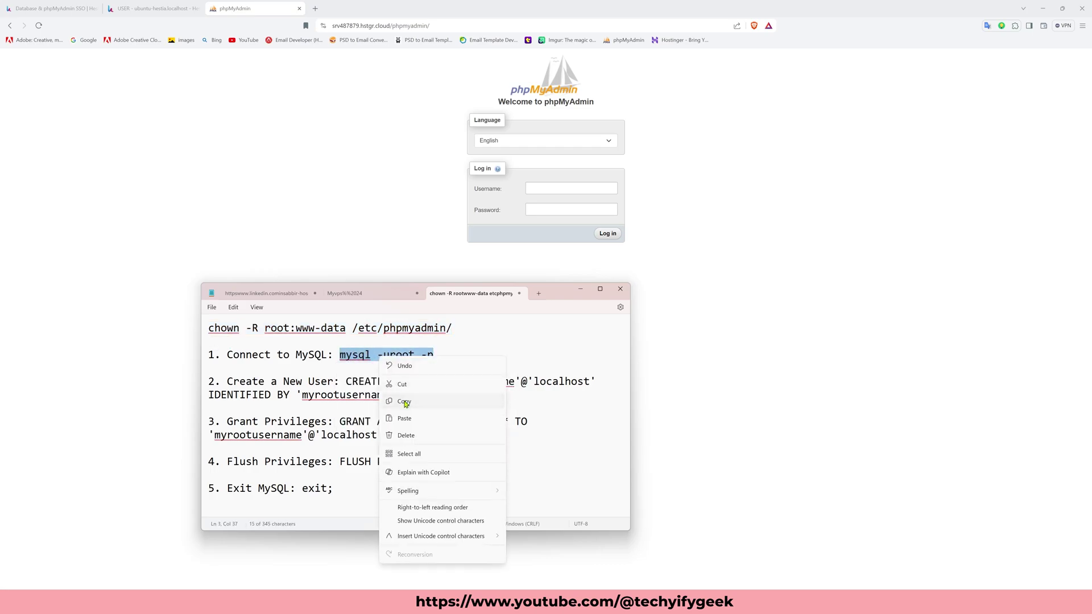
pyautogui.click(406, 402)
pyautogui.hotkey('alt', 'Tab')
pyautogui.rightClick(417, 276)
pyautogui.press('Return')
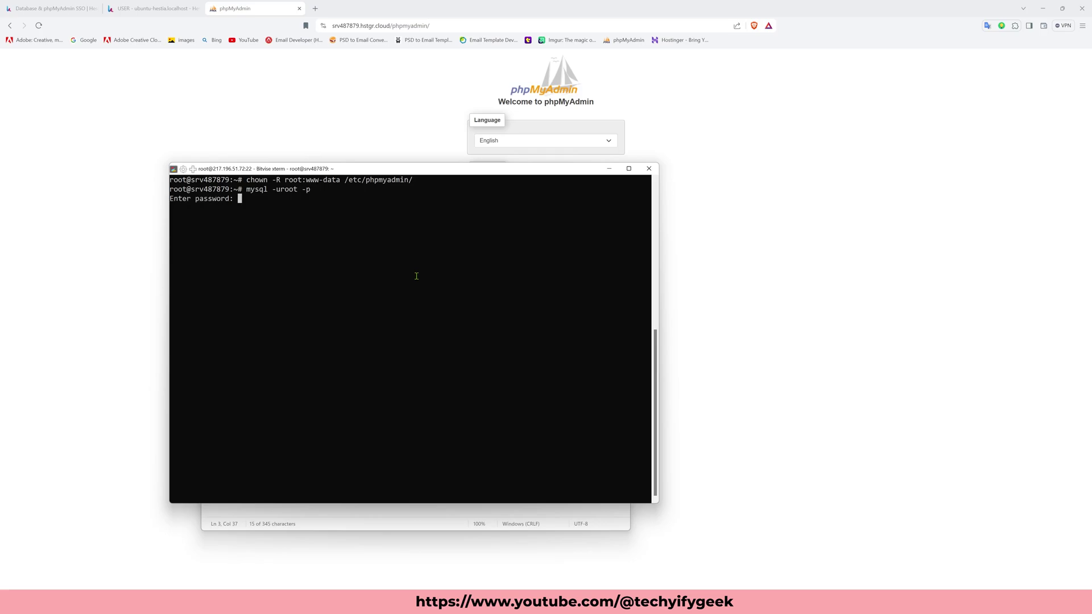
# Step: Paste the stored root password at the prompt to enter the MariaDB monitor
pyautogui.hotkey('alt', 'Tab')
pyautogui.moveTo(299, 331); pyautogui.dragTo(173, 327)
pyautogui.hotkey('ctrl', 'c')
pyautogui.hotkey('alt', 'Tab')
pyautogui.rightClick(366, 215)
pyautogui.press('Return')
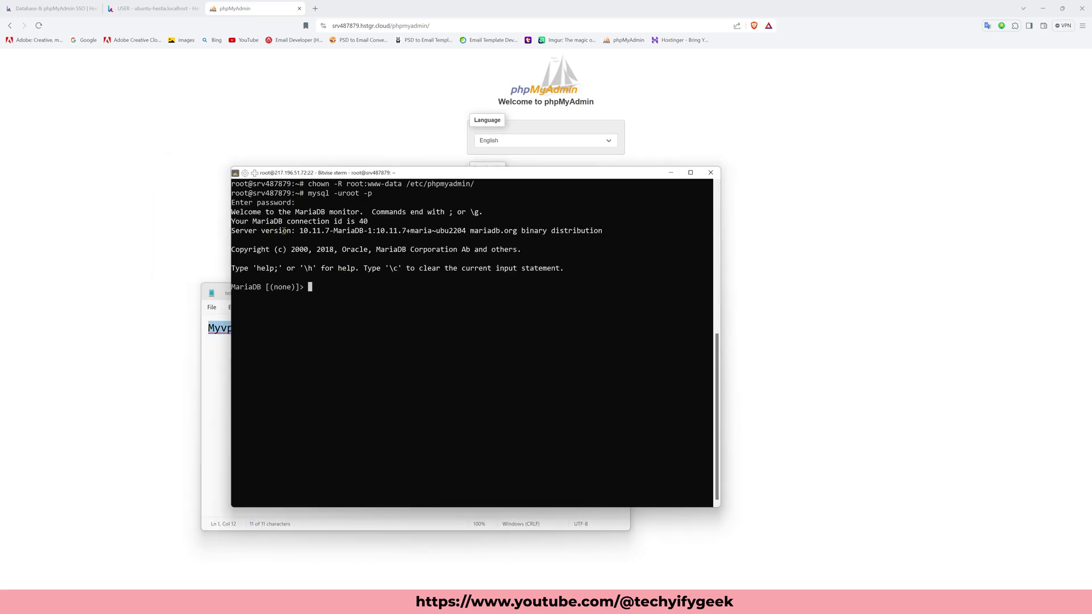
# Step: Copy the CREATE USER statement from the notes into a new Notepad tab
pyautogui.hotkey('alt', 'Tab')
pyautogui.hotkey('ctrl', 'Tab')
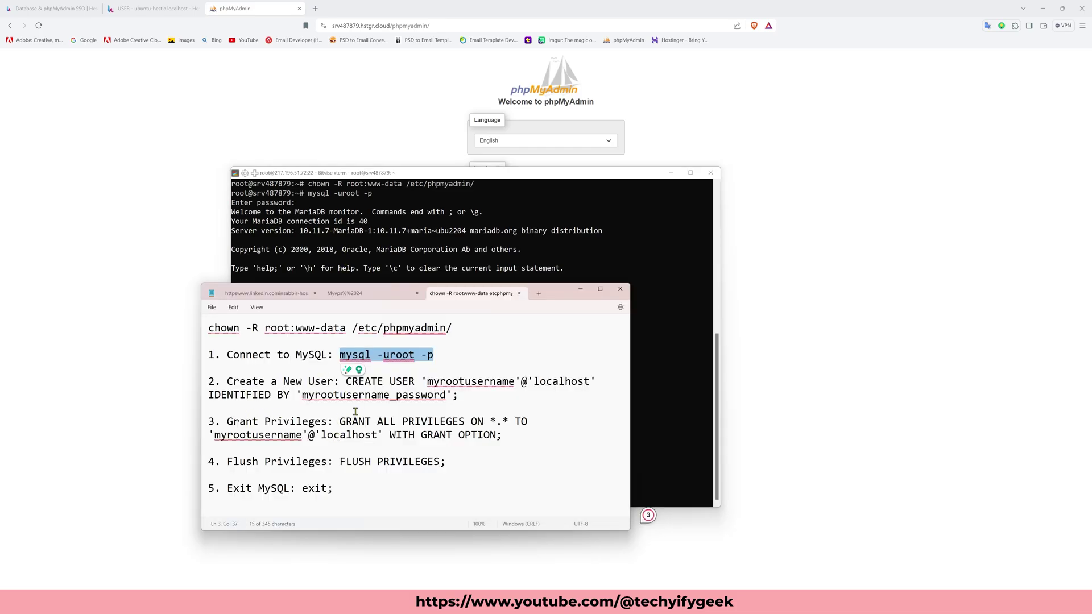
pyautogui.moveTo(346, 381); pyautogui.dragTo(458, 395)
pyautogui.rightClick(401, 395)
pyautogui.click(424, 232)
pyautogui.hotkey('ctrl', 'n')
pyautogui.hotkey('ctrl', 'v')
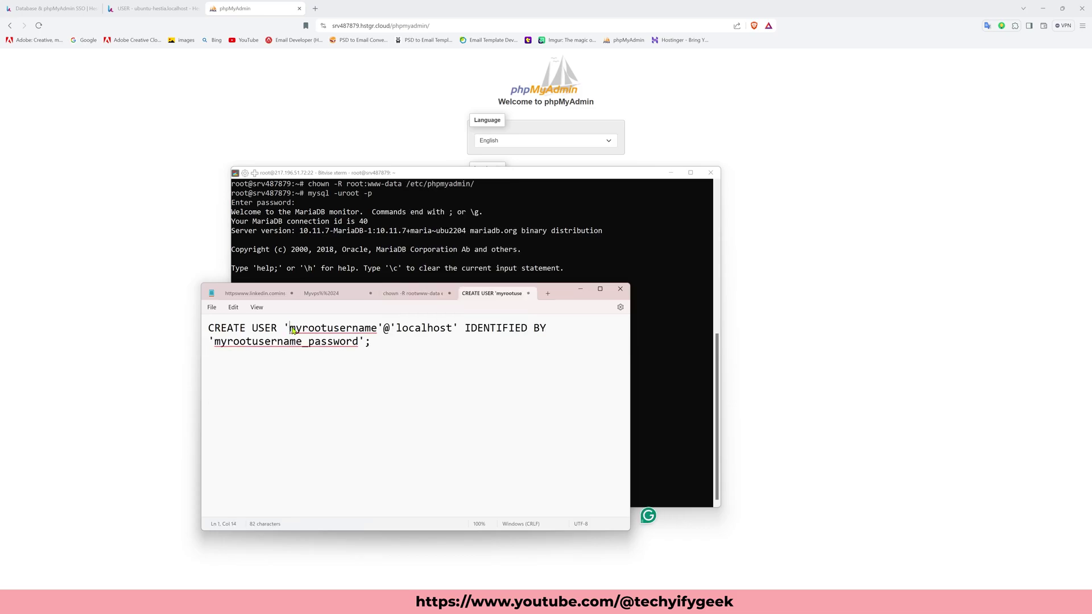
# Step: Replace the placeholder username with 'myuserpa' and enter the new user's password
pyautogui.moveTo(290, 328); pyautogui.dragTo(378, 329)
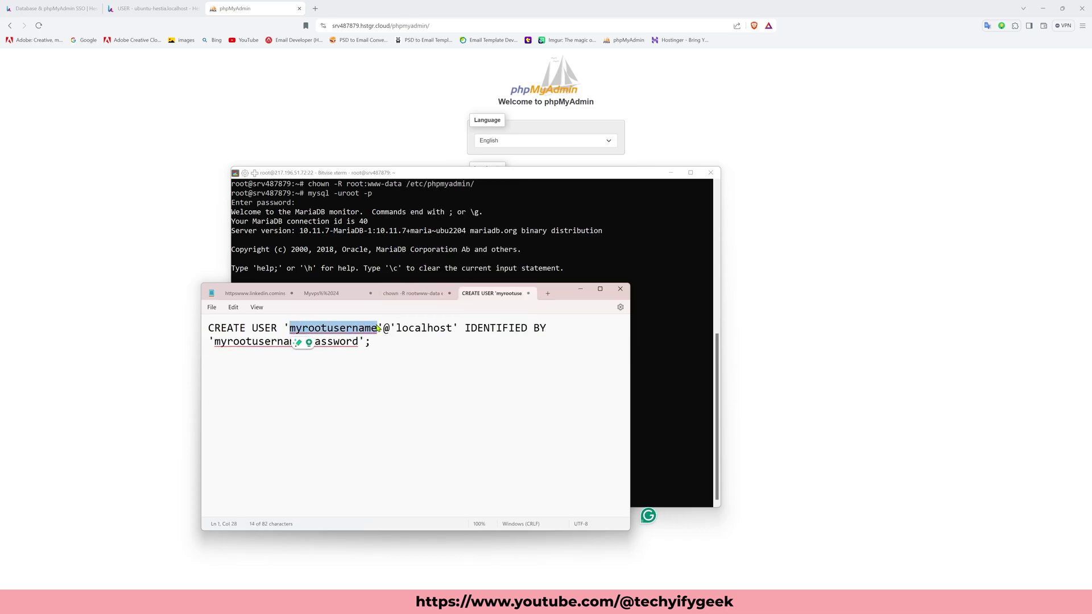
pyautogui.write('myuserpa')
pyautogui.doubleClick(286, 341)
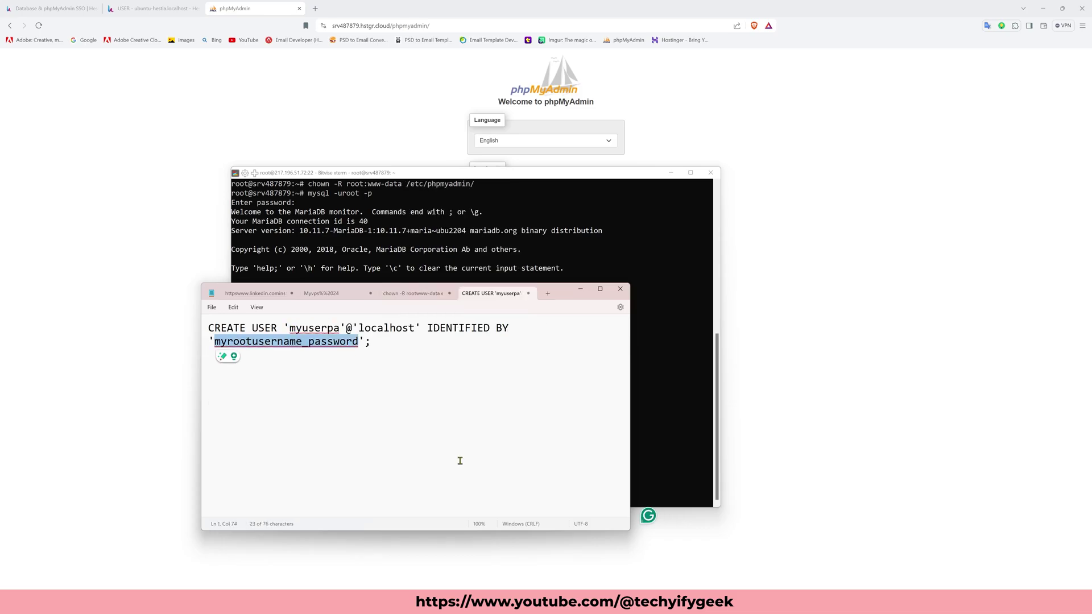
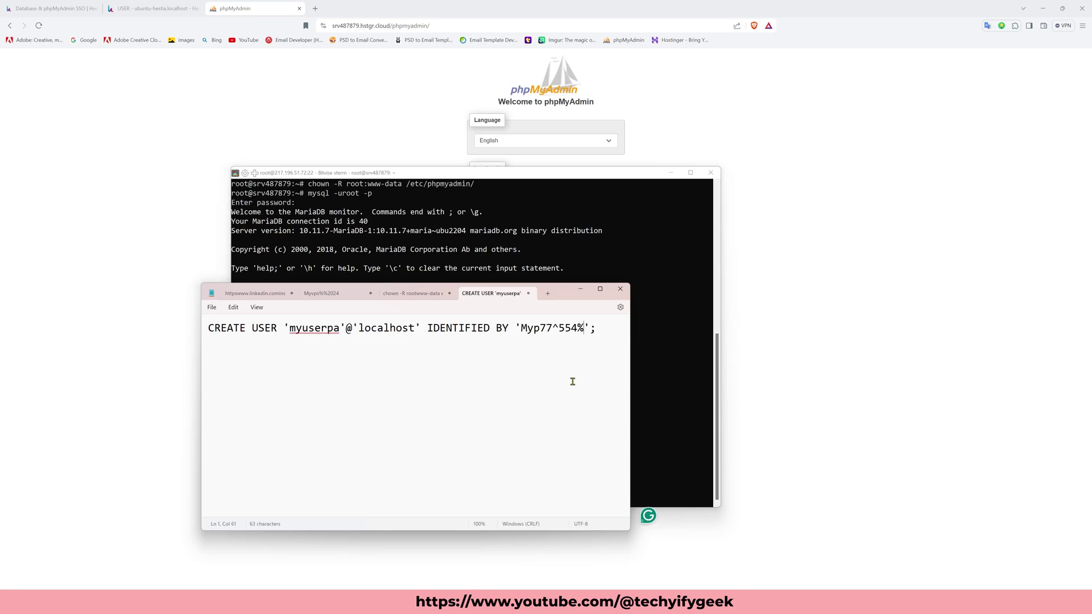
# Step: Run the edited CREATE USER statement at the MariaDB prompt, adding a closing semicolon
pyautogui.moveTo(598, 328); pyautogui.dragTo(210, 329)
pyautogui.hotkey('ctrl', 'c')
pyautogui.rightClick(408, 303)
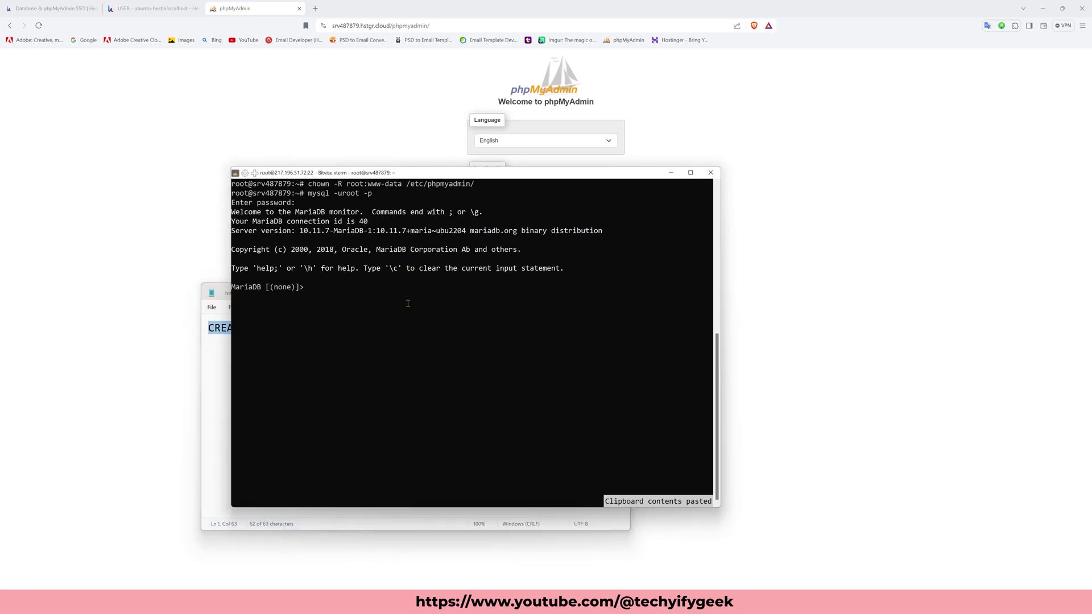
pyautogui.write(';')
pyautogui.press('Return')
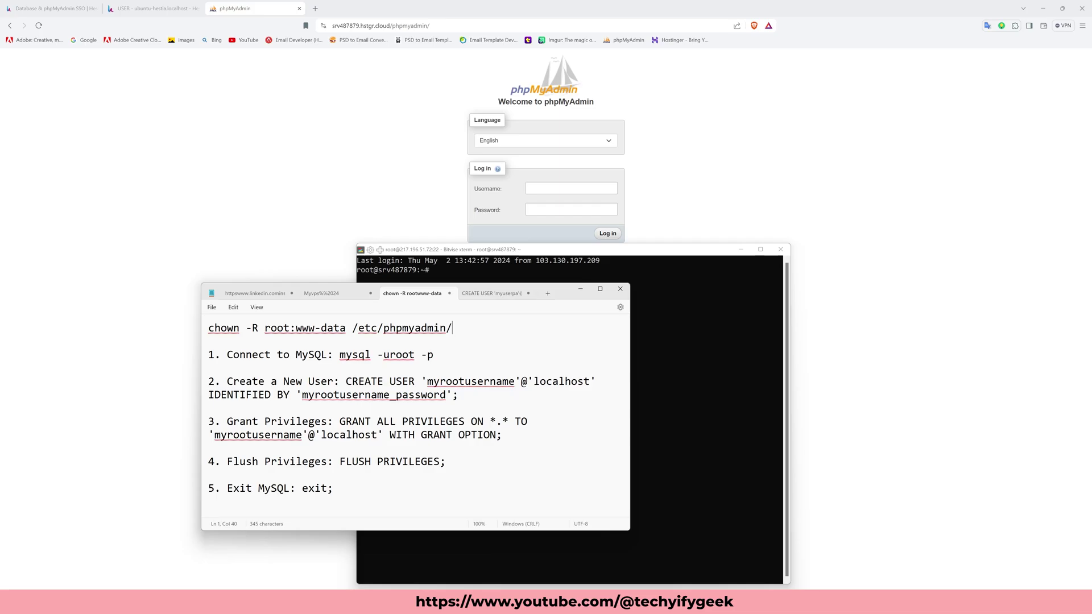
# Step: Run mysql -uroot -p in the fresh terminal and paste the root password from its Notepad tab
pyautogui.moveTo(340, 355); pyautogui.dragTo(589, 364)
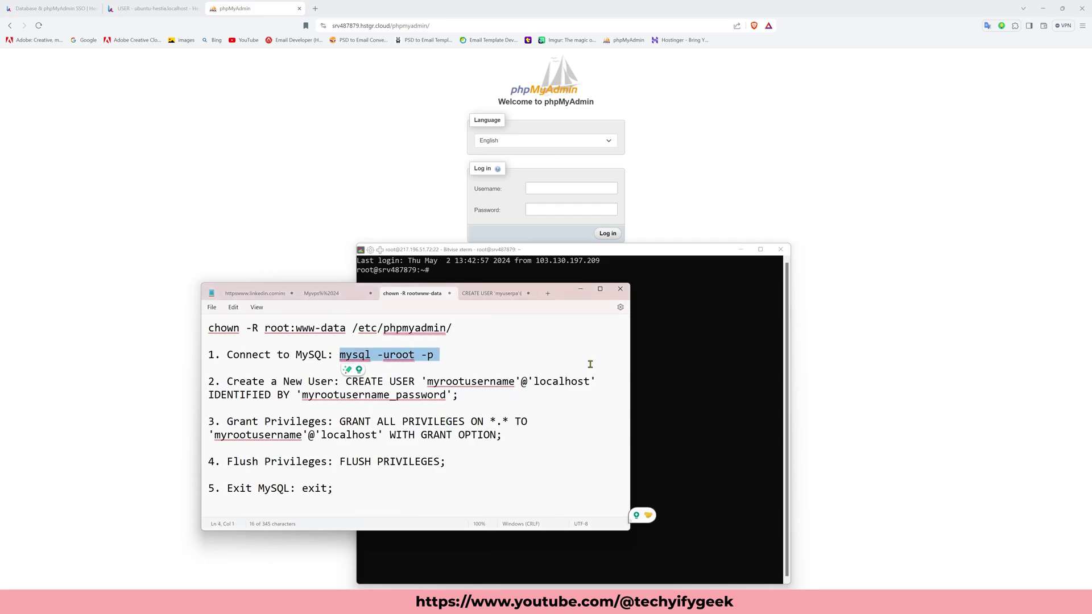
pyautogui.rightClick(657, 257)
pyautogui.click(319, 342)
pyautogui.click(322, 293)
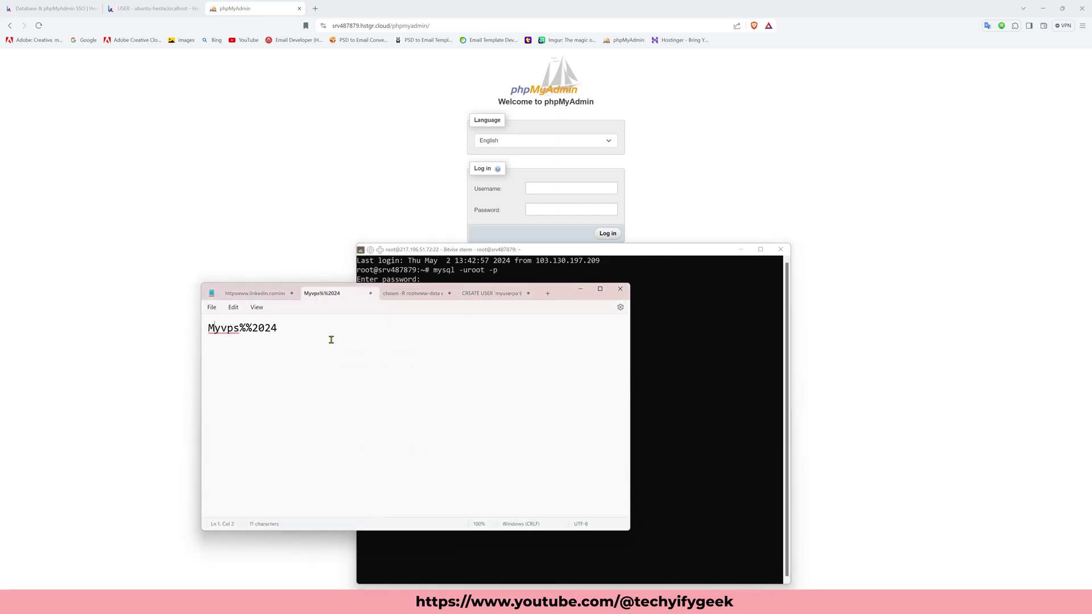
pyautogui.hotkey('ctrl', 'a')
pyautogui.hotkey('ctrl', 'c')
pyautogui.click(470, 296)
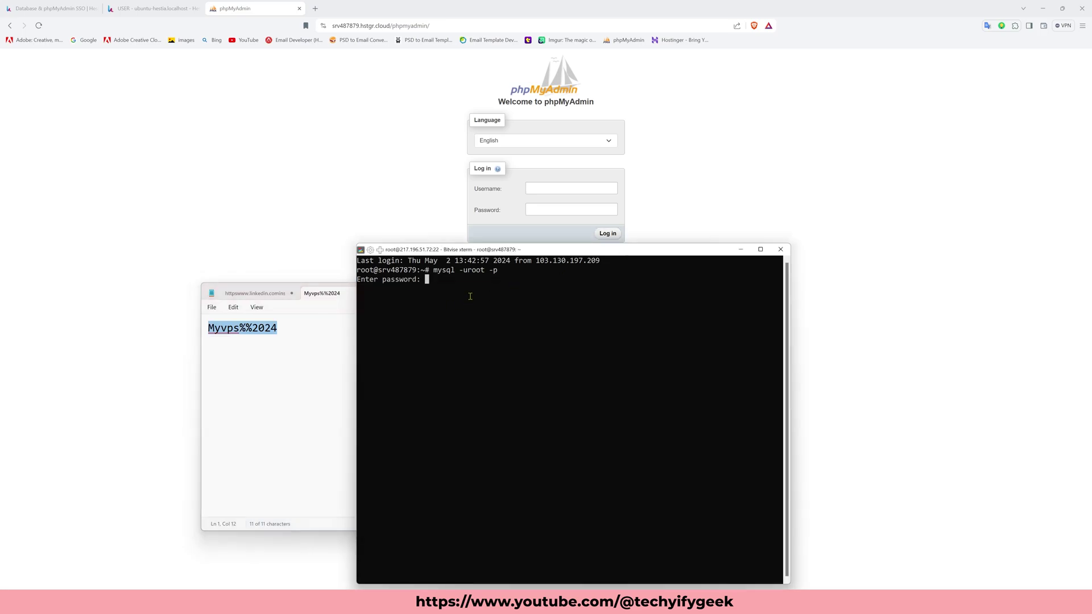
# Step: Finish the root MariaDB login and paste the CREATE USER template below the earlier Notepad draft
pyautogui.rightClick(470, 296)
pyautogui.press('Return')
pyautogui.click(275, 371)
pyautogui.click(411, 293)
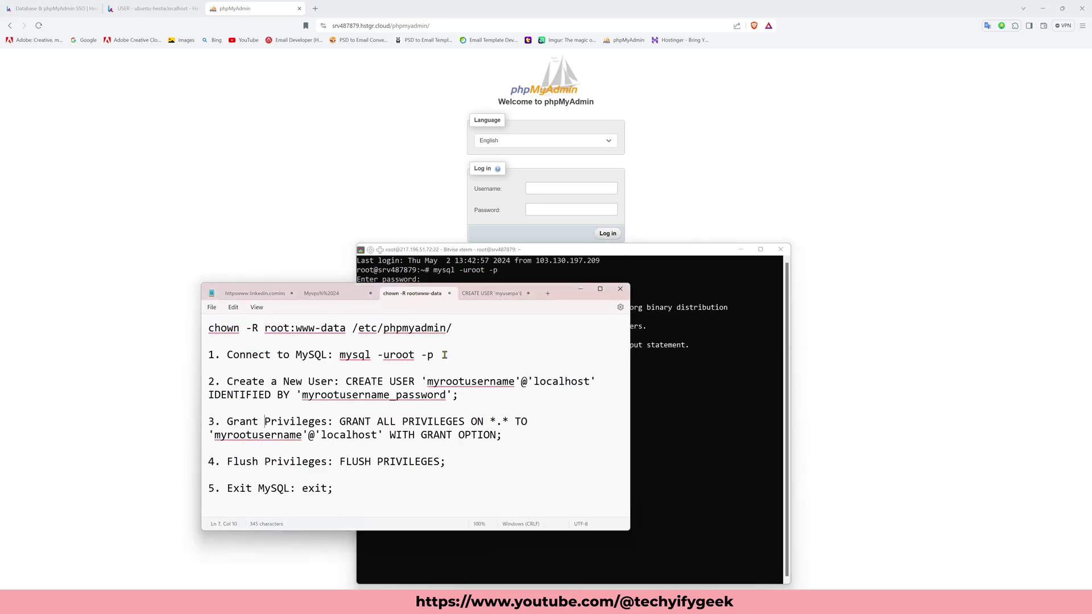
pyautogui.moveTo(346, 381); pyautogui.dragTo(469, 400)
pyautogui.hotkey('ctrl', 'c')
pyautogui.click(492, 293)
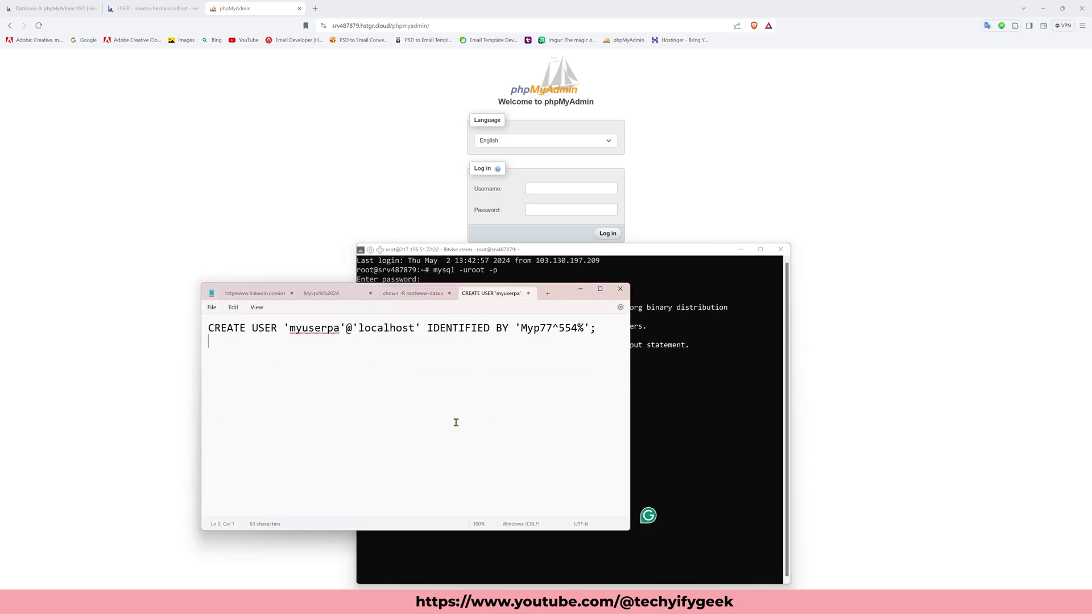
pyautogui.press('Return')
pyautogui.hotkey('ctrl', 'v')
# Step: Fill the template with the new admin username and password, deleting the old draft line
pyautogui.doubleClick(314, 328)
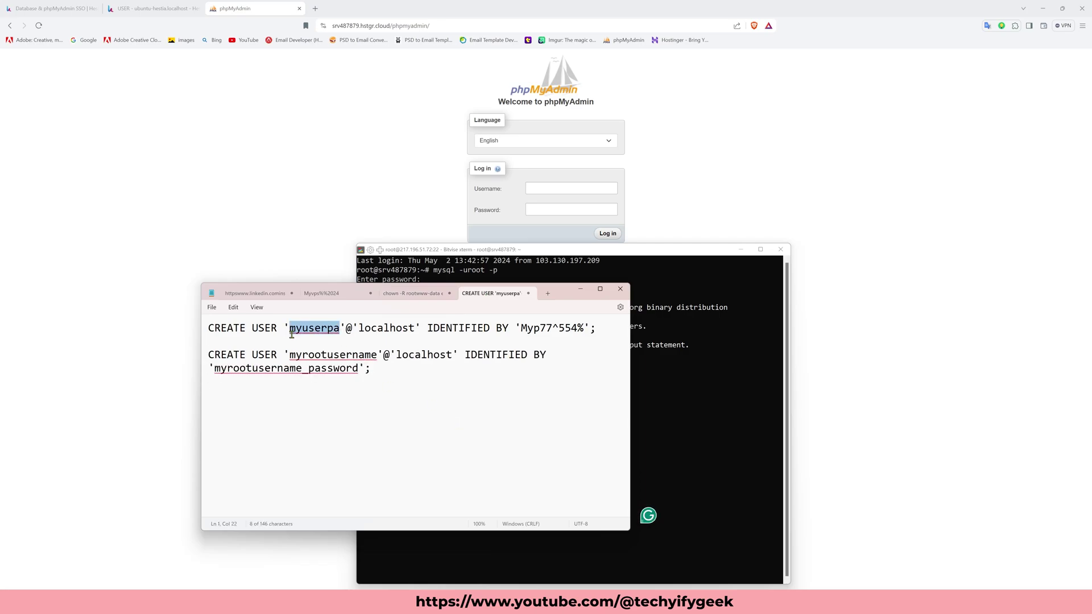
pyautogui.hotkey('ctrl', 'c')
pyautogui.doubleClick(333, 354)
pyautogui.hotkey('ctrl', 'v')
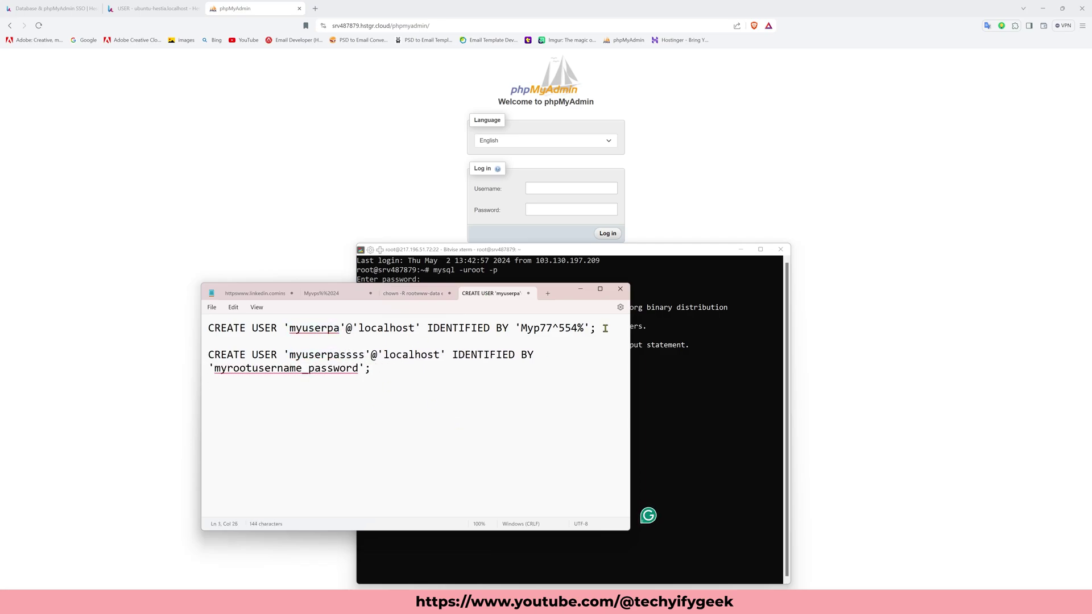
pyautogui.moveTo(522, 329); pyautogui.dragTo(209, 329)
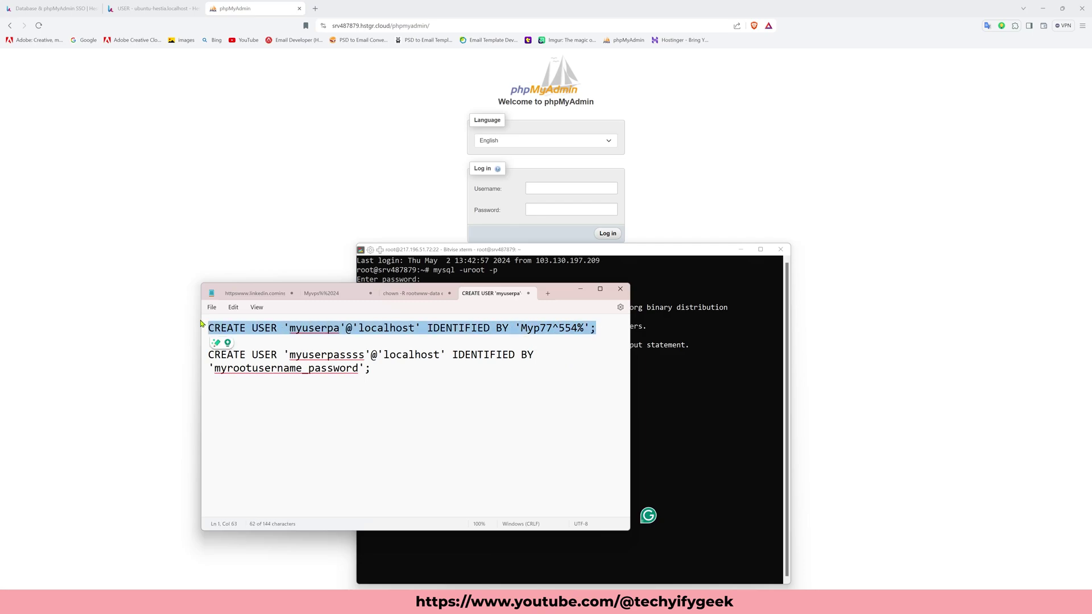
pyautogui.press('BackSpace')
pyautogui.doubleClick(258, 368)
pyautogui.moveTo(359, 369); pyautogui.dragTo(215, 369)
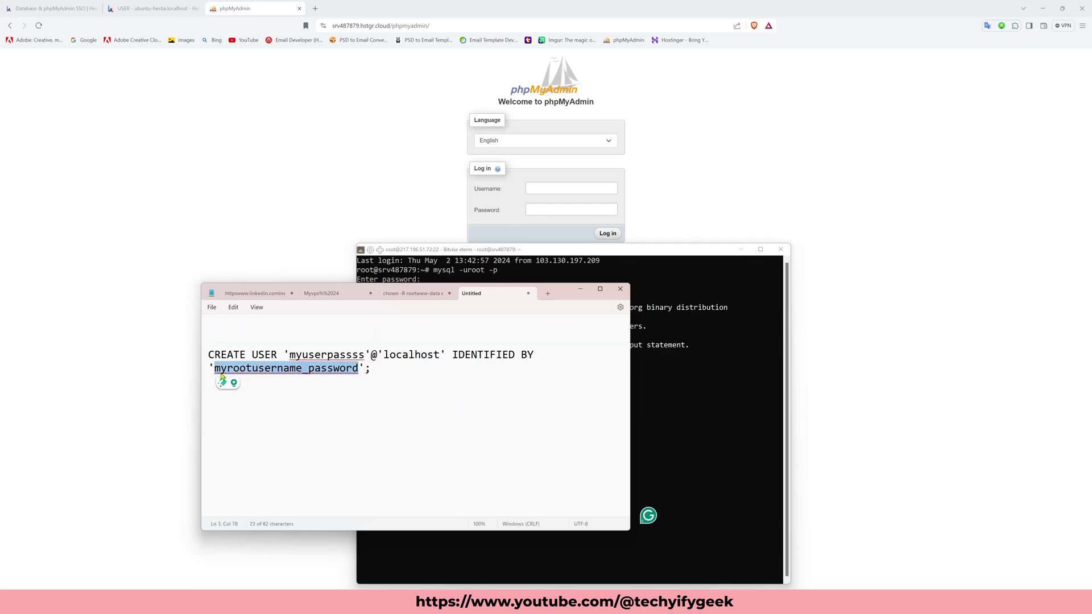
pyautogui.hotkey('ctrl', 'v')
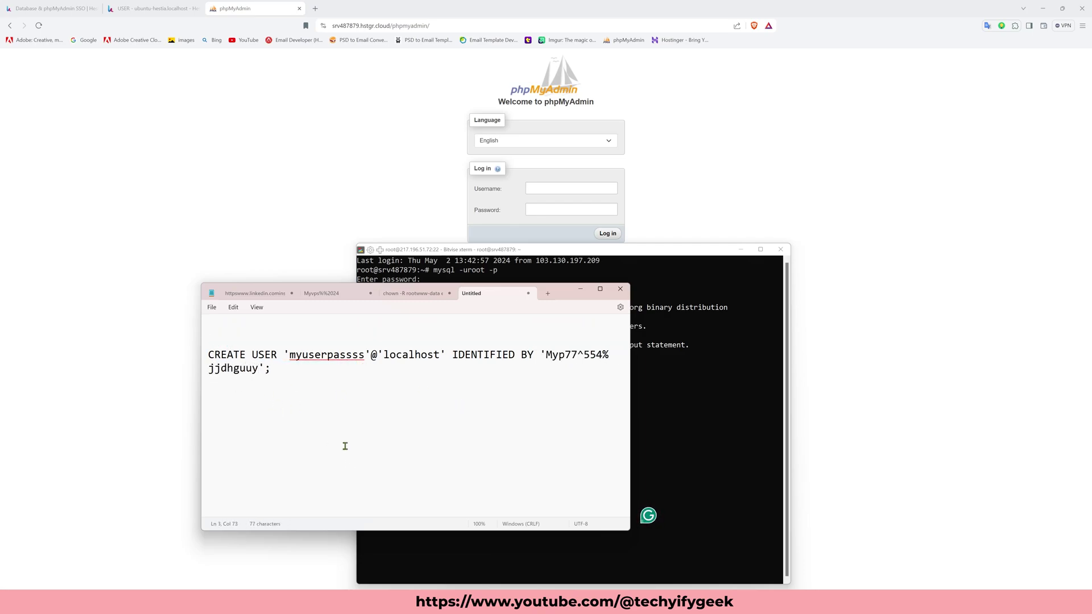
# Step: Run the finished CREATE USER statement in the MariaDB terminal, getting Query OK
pyautogui.hotkey('shift', 'Up')
pyautogui.hotkey('shift', 'Home')
pyautogui.hotkey('ctrl', 'c')
pyautogui.click(505, 369)
pyautogui.rightClick(505, 368)
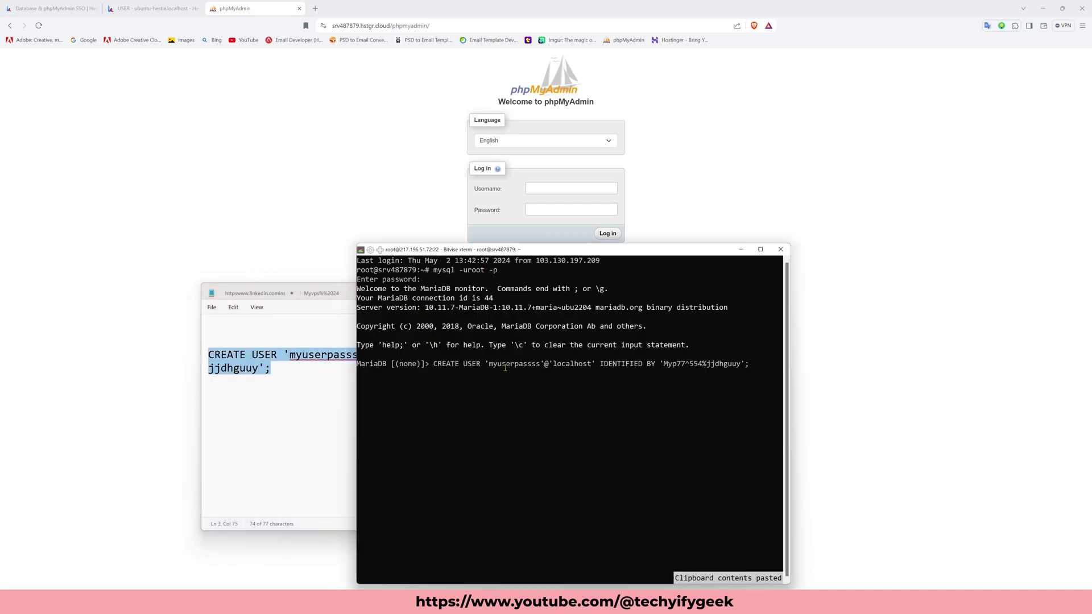
pyautogui.press('Return')
pyautogui.moveTo(632, 250); pyautogui.dragTo(581, 204)
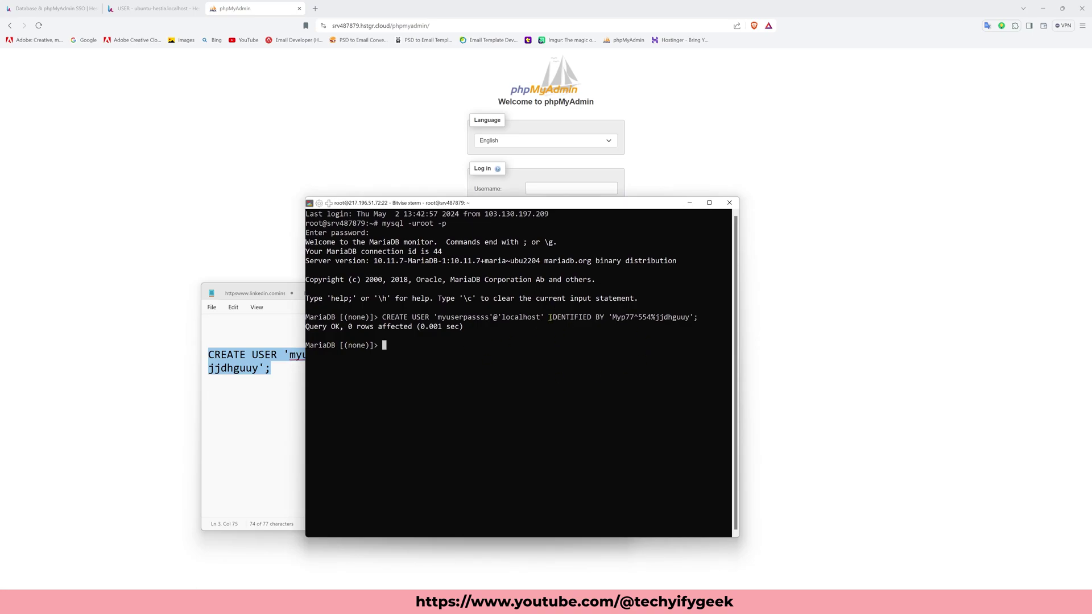
# Step: Paste the GRANT ALL PRIVILEGES statement into the draft tab with the new username substituted
pyautogui.click(239, 383)
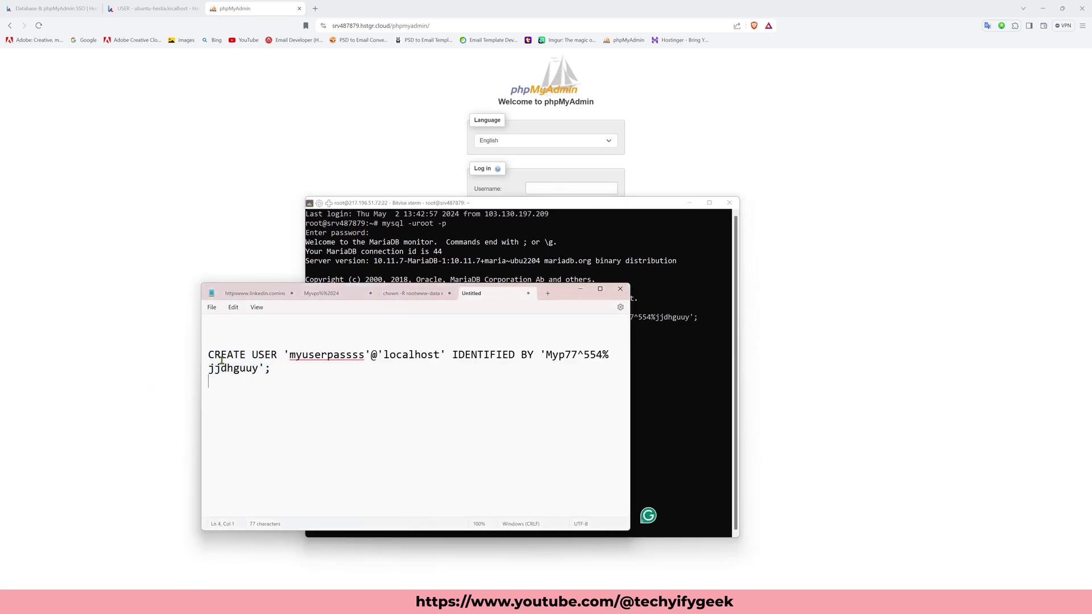
pyautogui.click(400, 299)
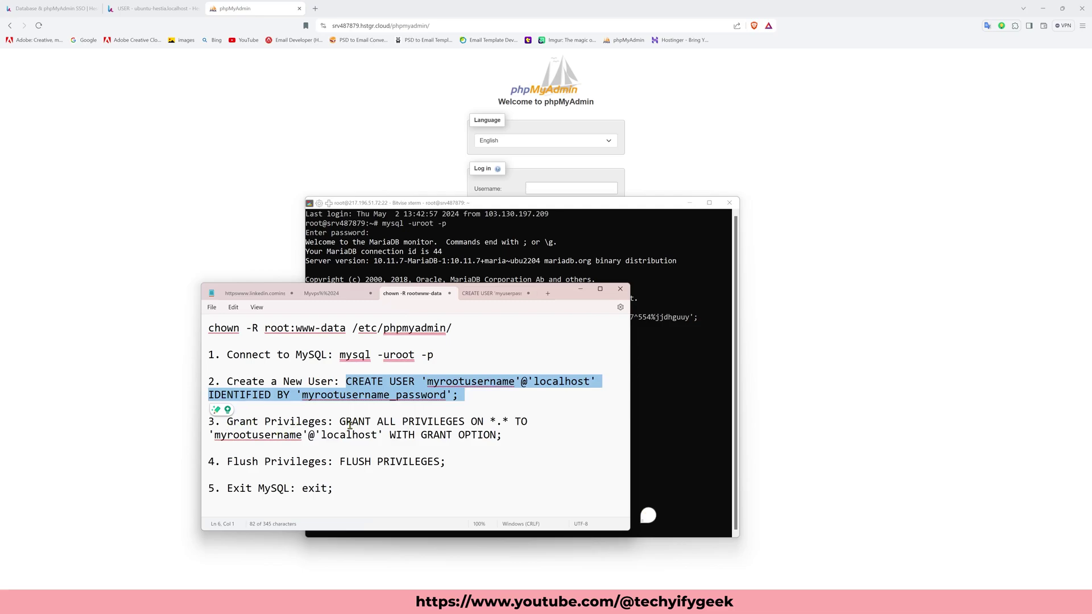
pyautogui.moveTo(339, 421); pyautogui.dragTo(511, 439)
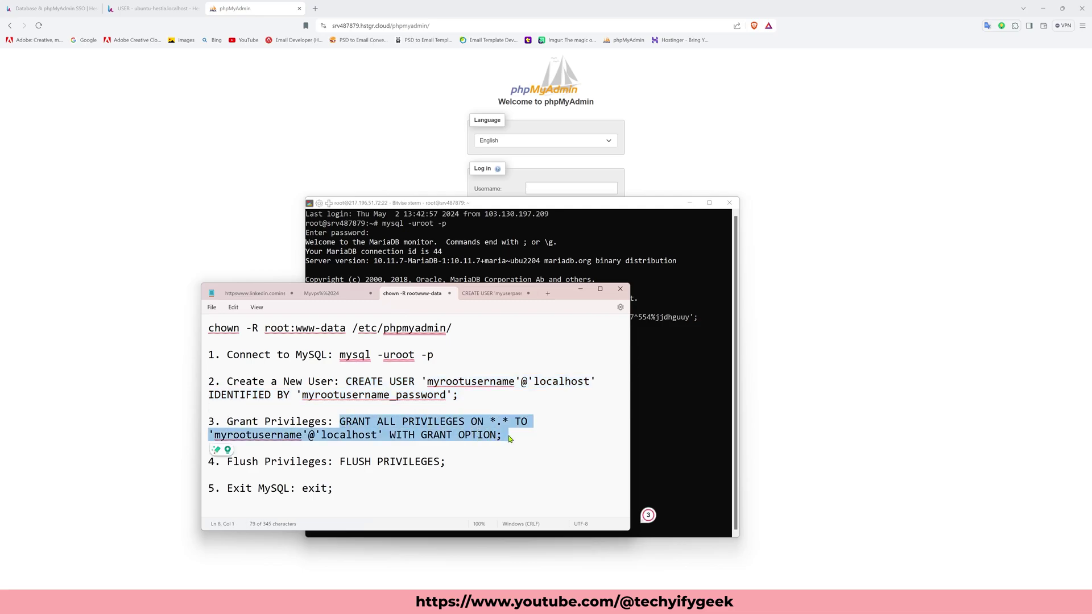
pyautogui.click(492, 293)
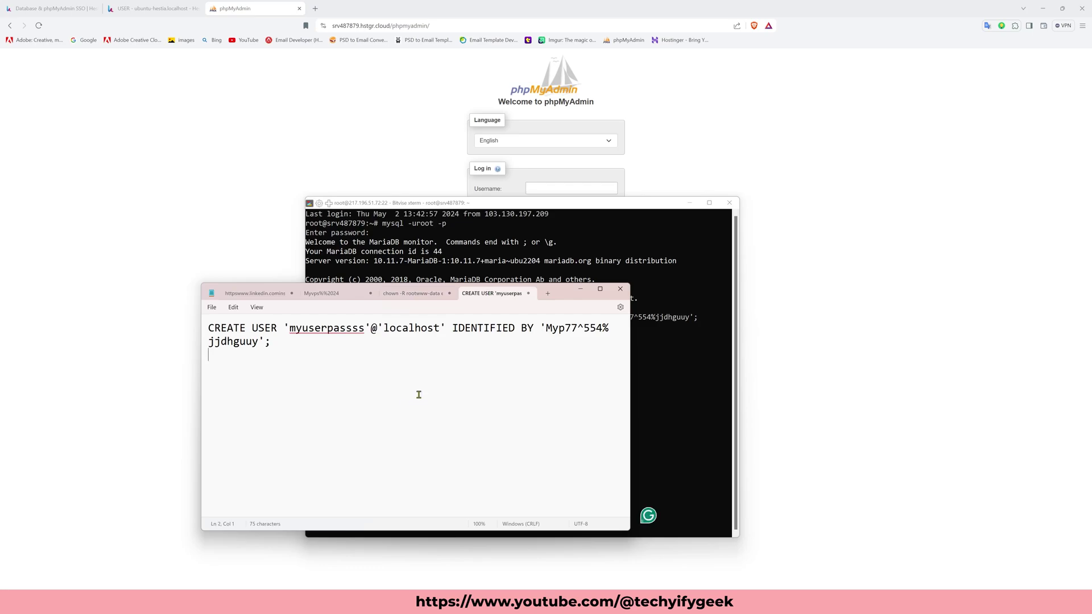
pyautogui.hotkey('ctrl', 'v')
pyautogui.doubleClick(323, 330)
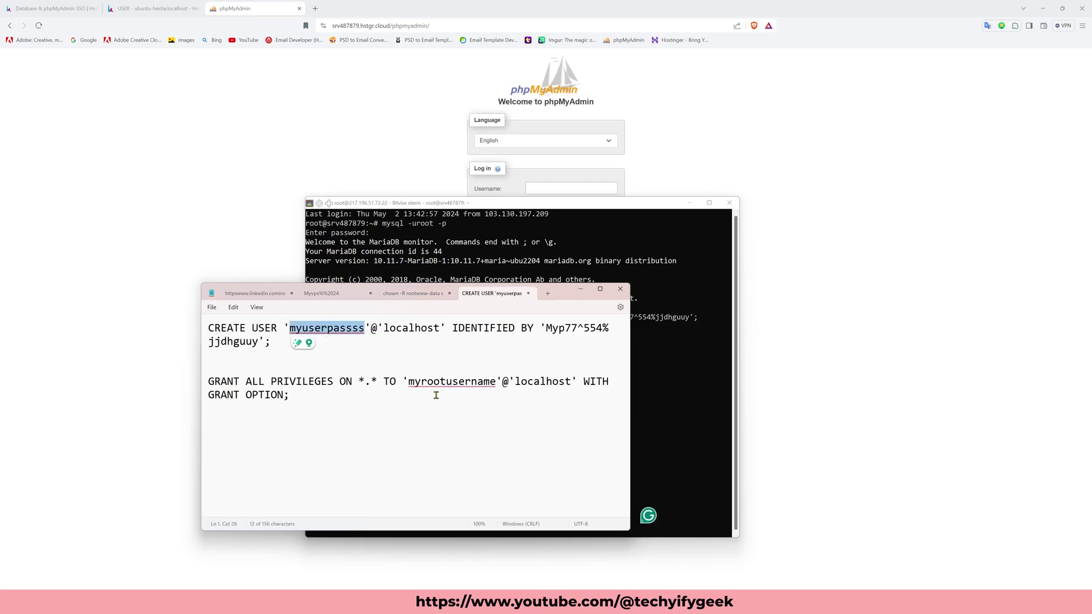
pyautogui.doubleClick(423, 382)
pyautogui.hotkey('ctrl', 'v')
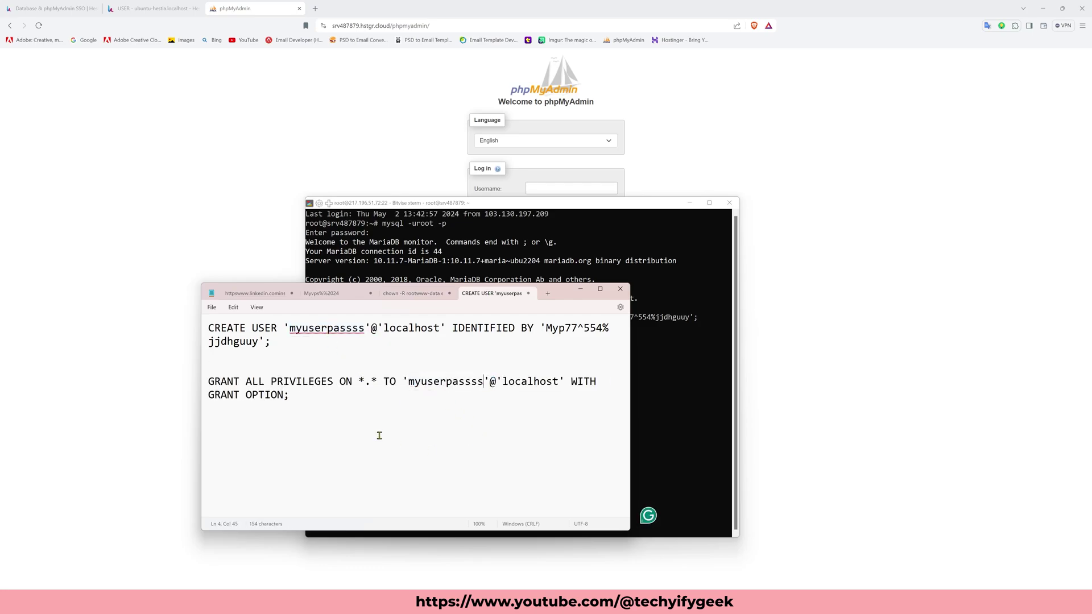
# Step: Run the edited GRANT ALL PRIVILEGES ON *.* statement at the MariaDB prompt
pyautogui.tripleClick(257, 392)
pyautogui.rightClick(257, 393)
pyautogui.click(295, 224)
pyautogui.click(434, 353)
pyautogui.rightClick(434, 354)
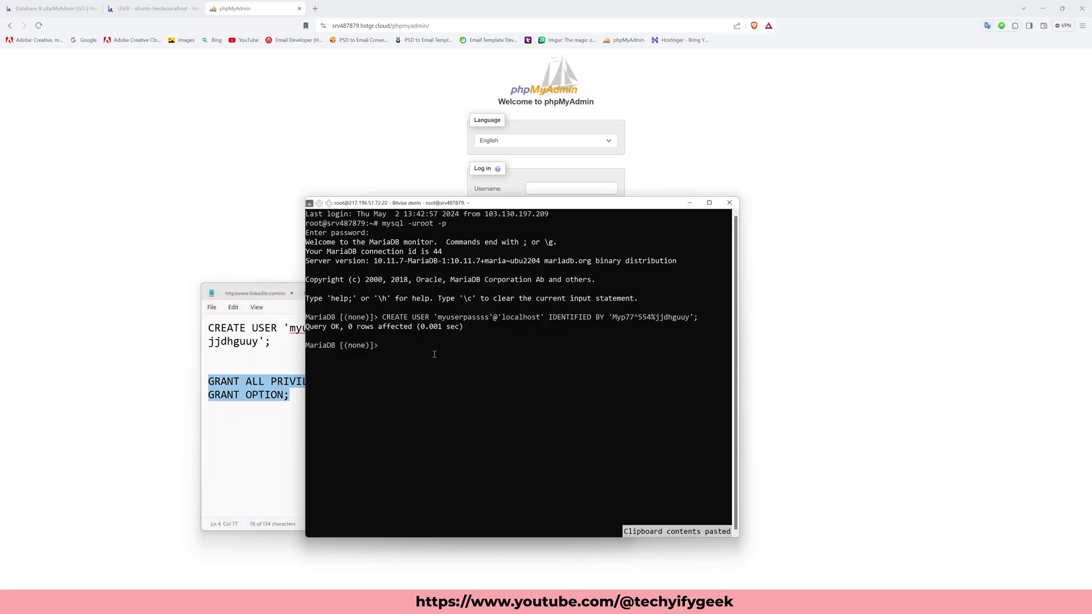
pyautogui.press('Return')
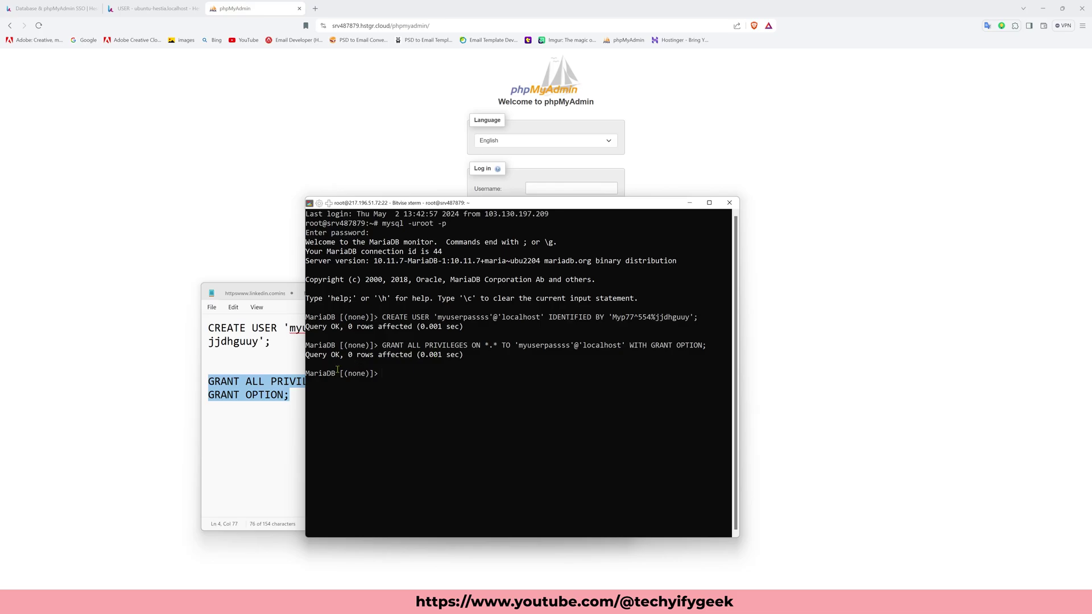
# Step: Run FLUSH PRIVILEGES; copied from the notes, then type exit to leave MariaDB
pyautogui.click(211, 458)
pyautogui.click(418, 294)
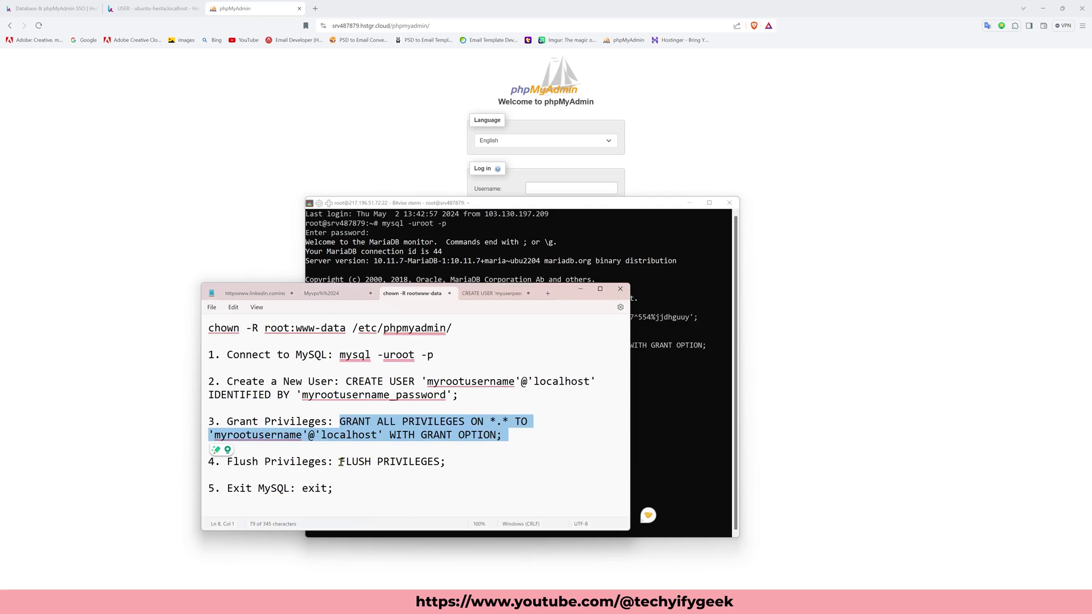
pyautogui.moveTo(341, 462); pyautogui.dragTo(446, 462)
pyautogui.rightClick(425, 461)
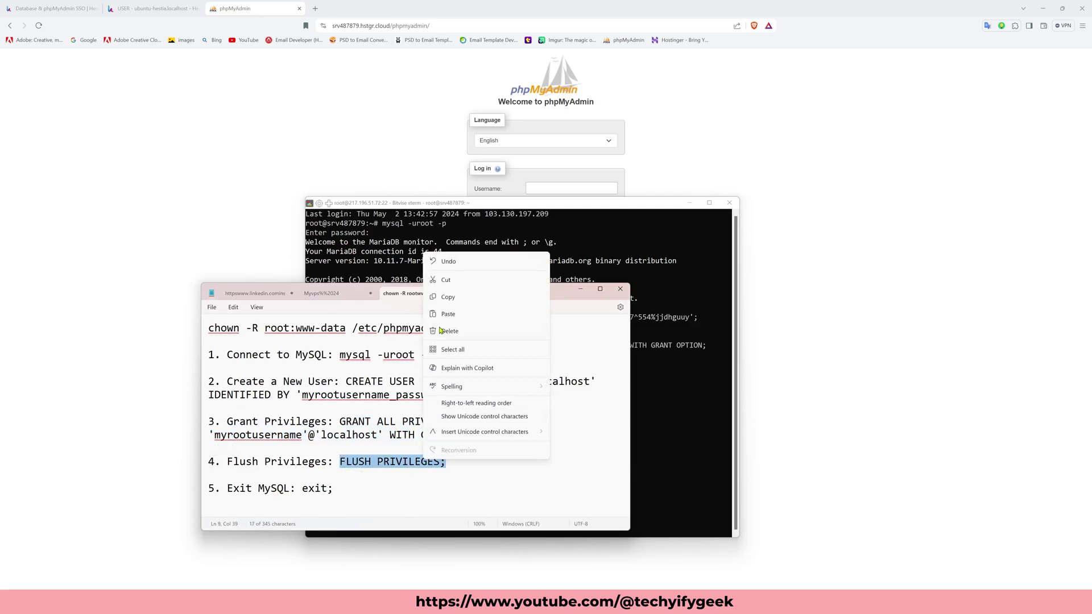
pyautogui.click(450, 296)
pyautogui.click(429, 381)
pyautogui.rightClick(430, 381)
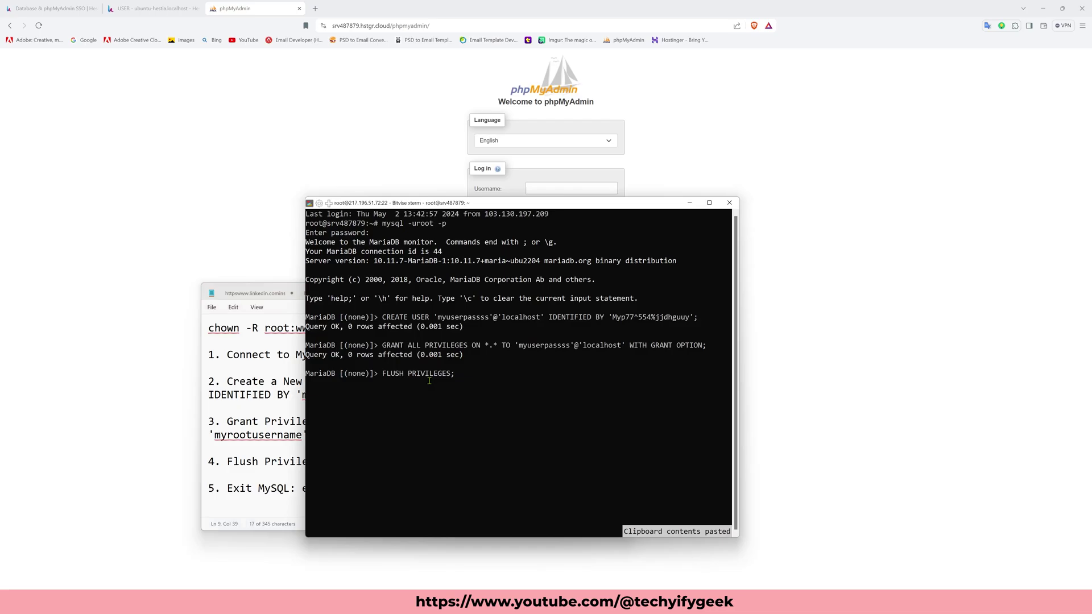
pyautogui.press('Return')
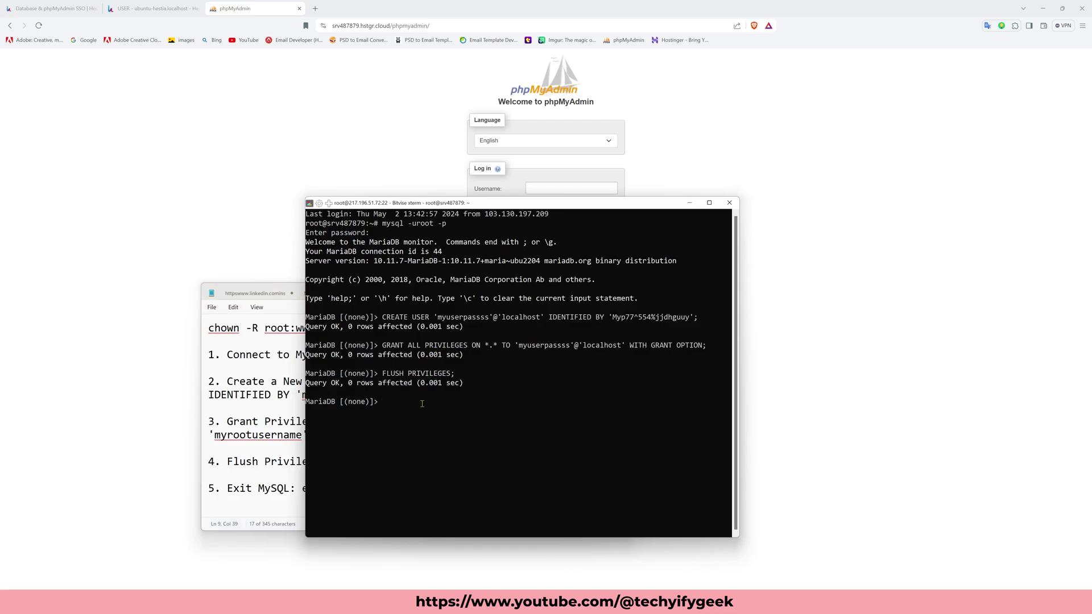
pyautogui.write('exit')
pyautogui.press('Return')
# Step: Log in to phpMyAdmin as the new MariaDB admin user, using the username and password from the Notepad draft
pyautogui.click(246, 421)
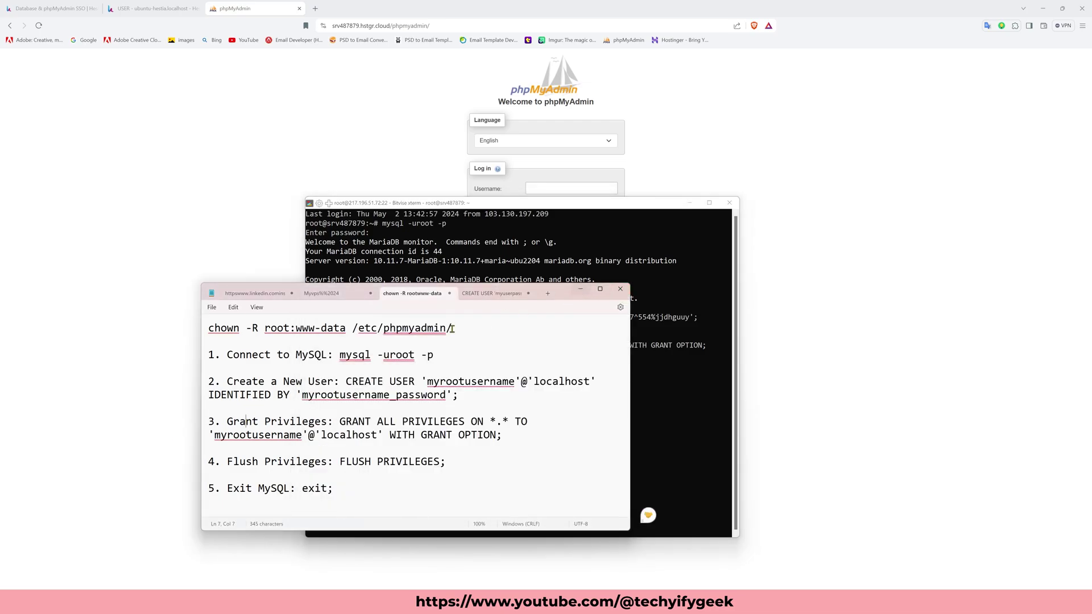
pyautogui.click(689, 203)
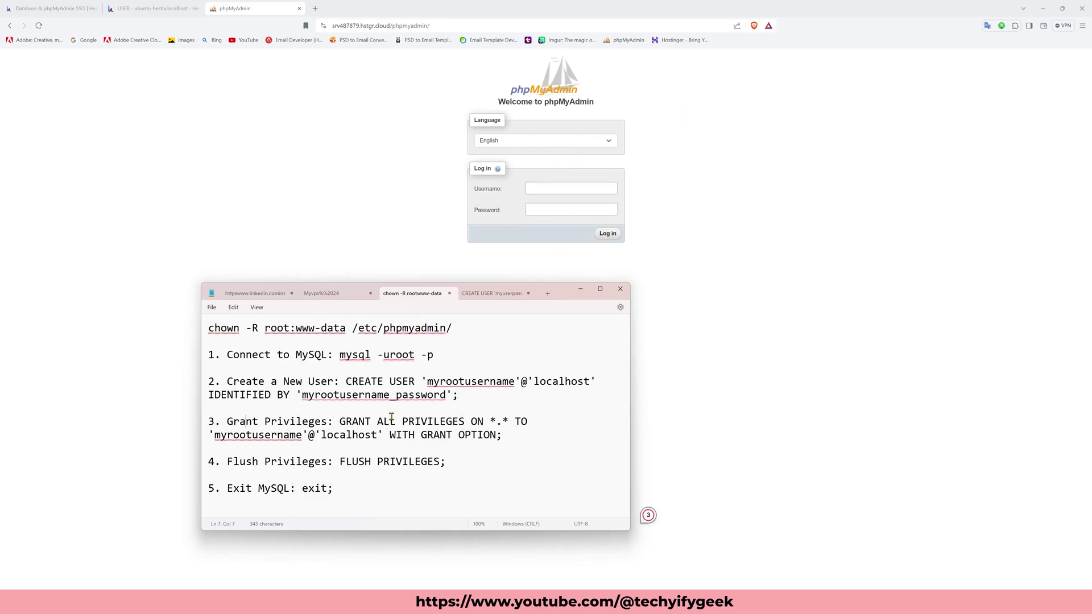
pyautogui.click(499, 299)
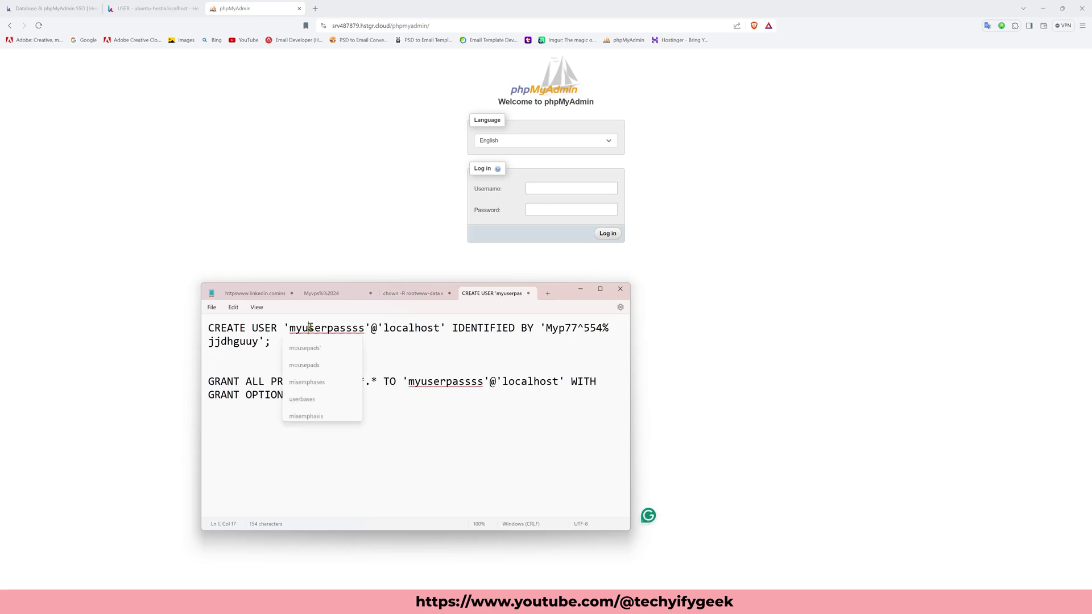
pyautogui.doubleClick(327, 328)
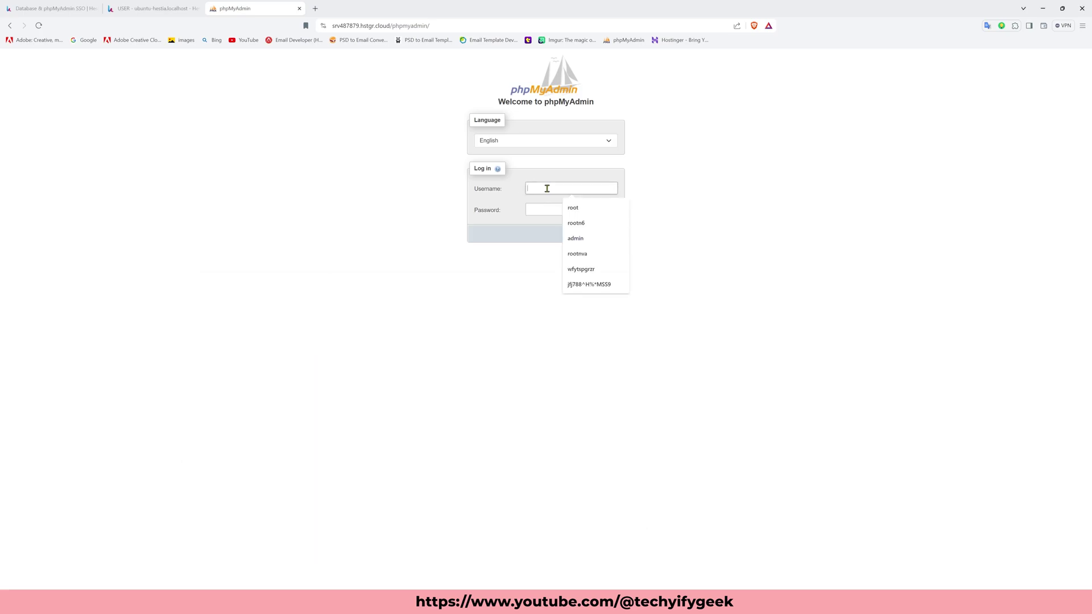
pyautogui.hotkey('ctrl', 'v')
pyautogui.hotkey('alt', 'Tab')
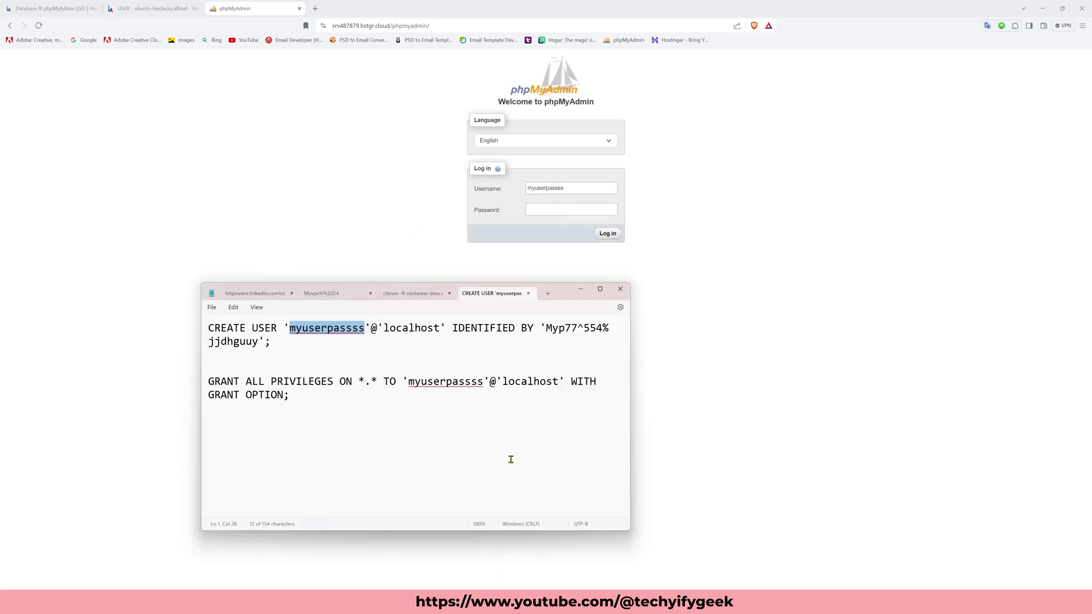
pyautogui.moveTo(546, 330); pyautogui.dragTo(257, 346)
pyautogui.hotkey('ctrl', 'c')
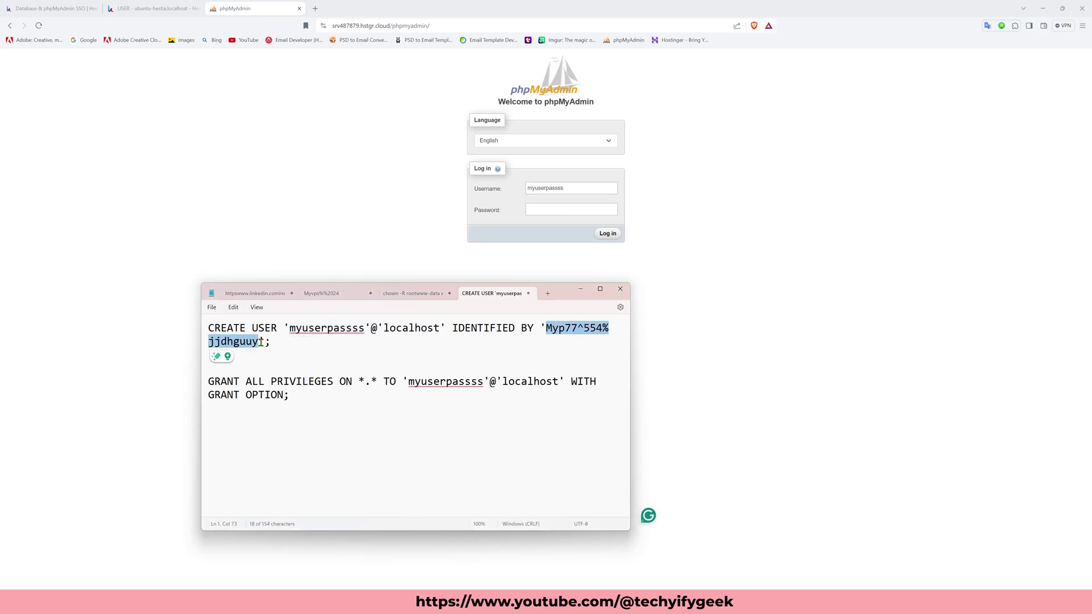
pyautogui.click(580, 209)
pyautogui.hotkey('ctrl', 'v')
pyautogui.click(608, 234)
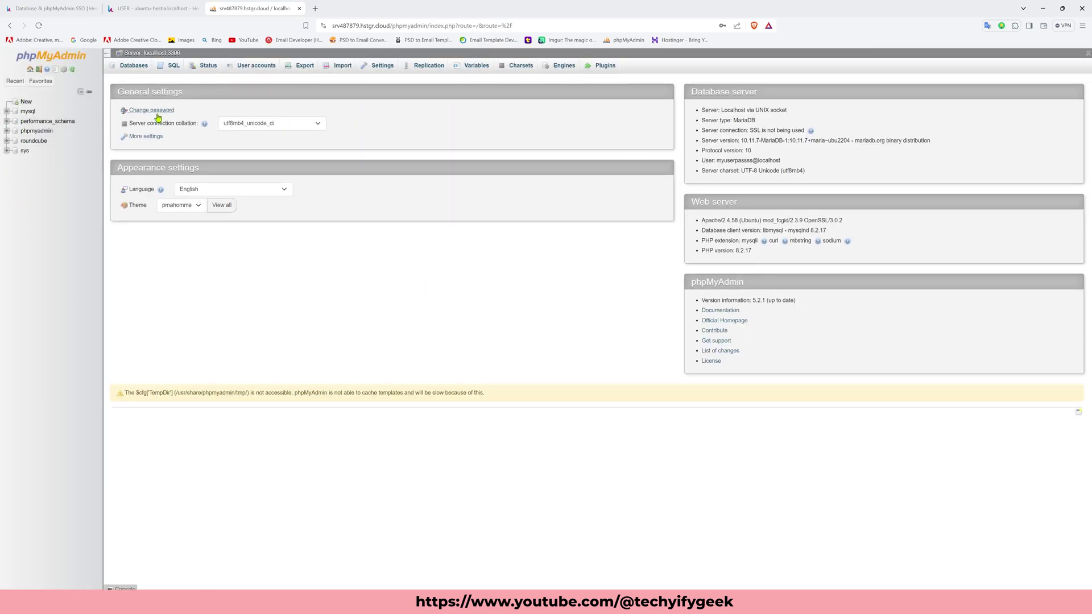
pyautogui.click(257, 68)
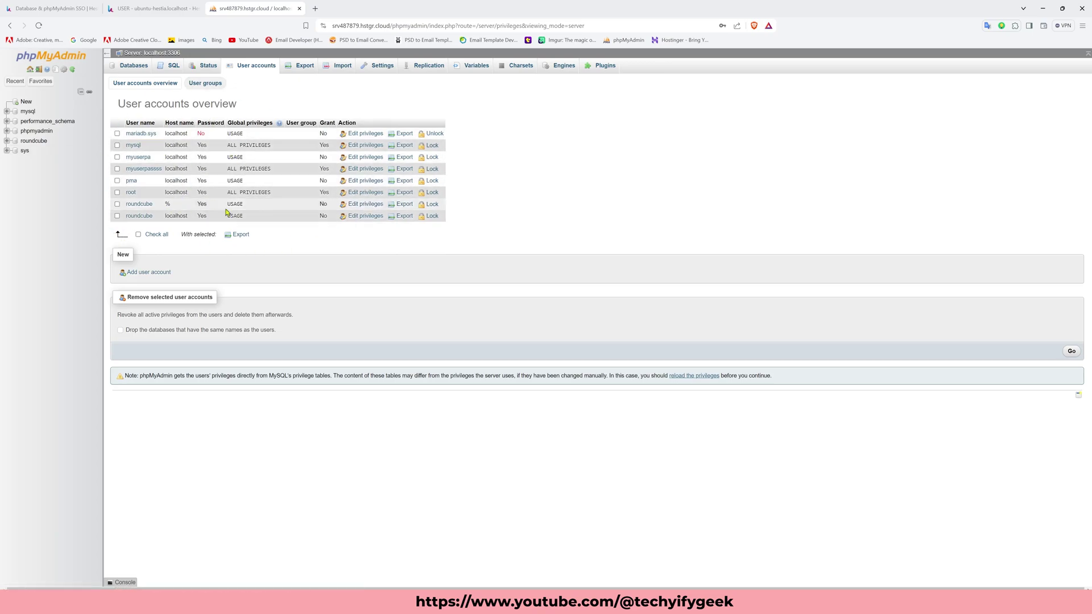
pyautogui.click(30, 68)
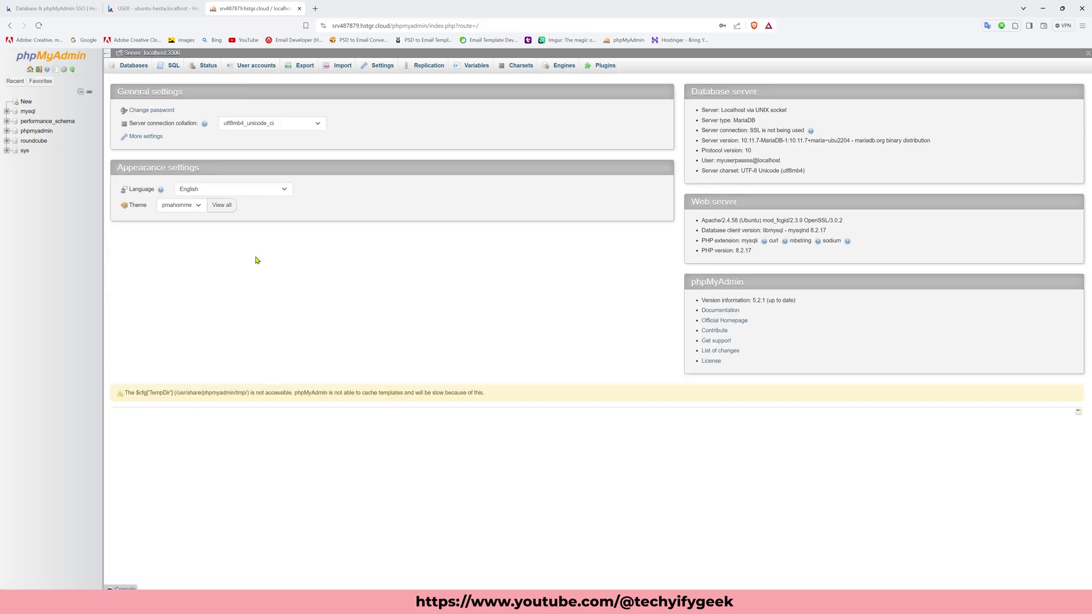
pyautogui.hotkey('alt', 'Tab')
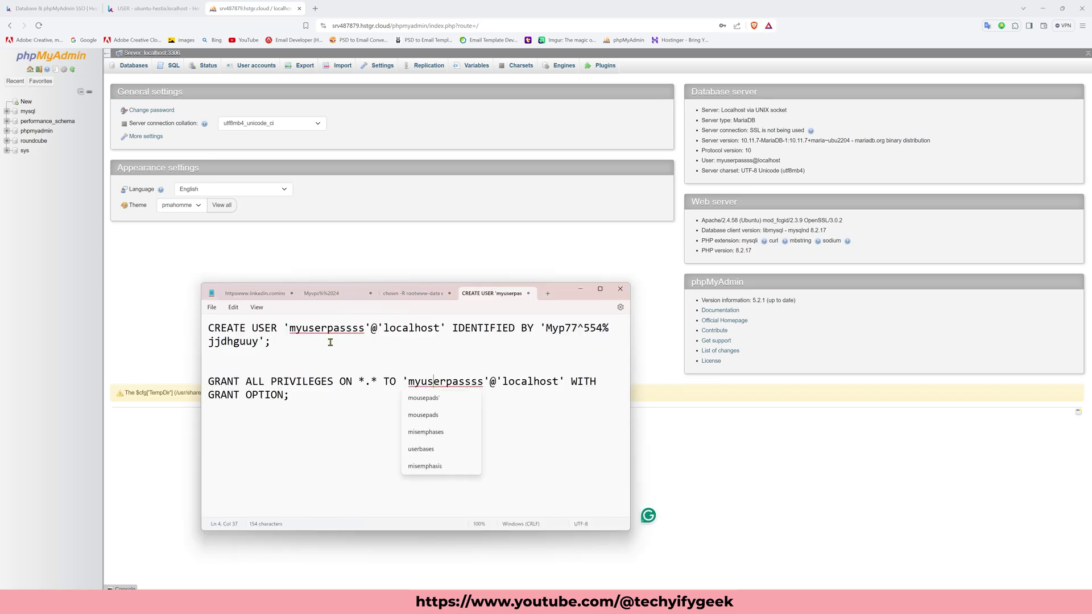